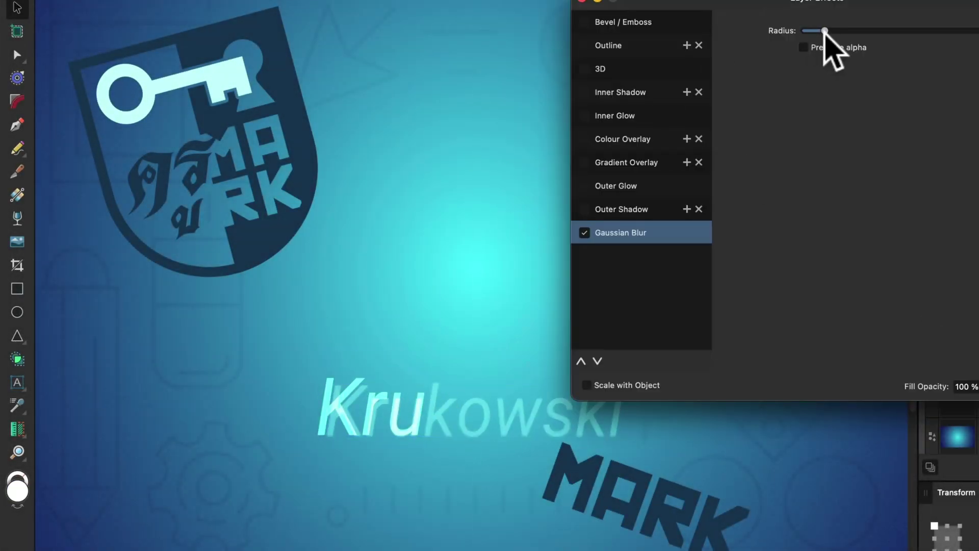
# Add a Gaussian Blur to the Krukowski text and move and rotate the MARK lettering level
pyautogui.moveTo(827, 31); pyautogui.dragTo(857, 31)
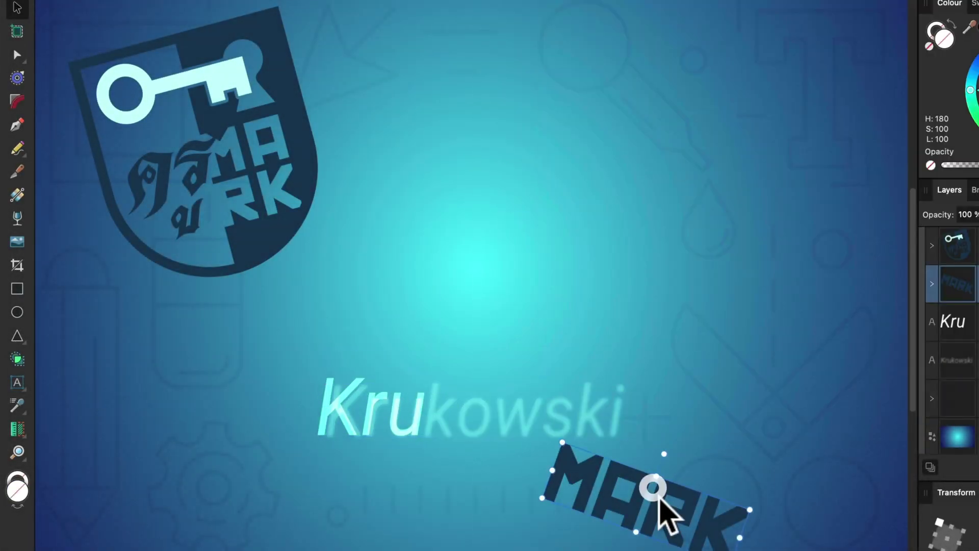
pyautogui.moveTo(660, 515); pyautogui.dragTo(559, 473)
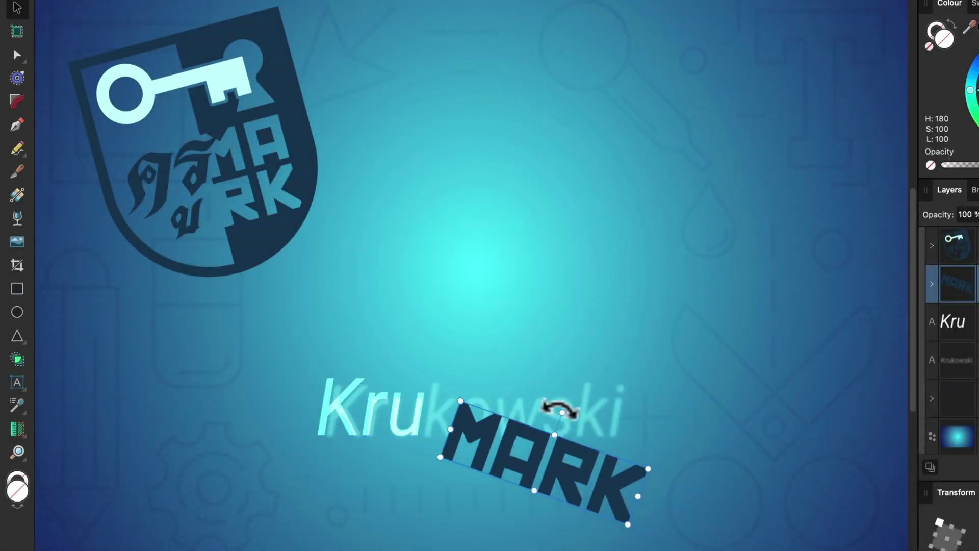
pyautogui.moveTo(561, 410); pyautogui.dragTo(542, 408)
# Move the shield to the centre and rotate it upright to 0°
pyautogui.moveTo(280, 235); pyautogui.dragTo(507, 291)
pyautogui.moveTo(396, 76); pyautogui.dragTo(460, 71)
pyautogui.click(634, 186)
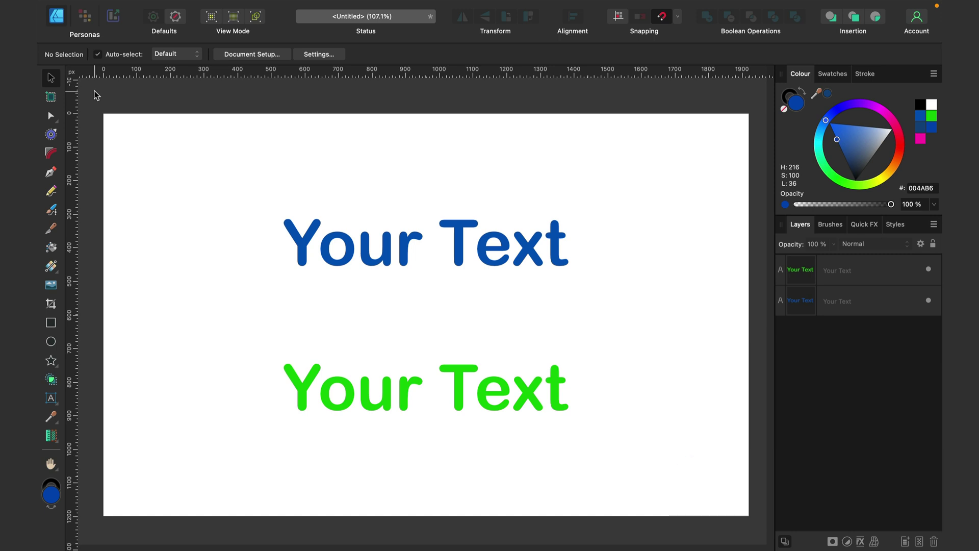
# Drag the blue 'Your Text' near the top of the page and the green one to the lower left
pyautogui.click(411, 247)
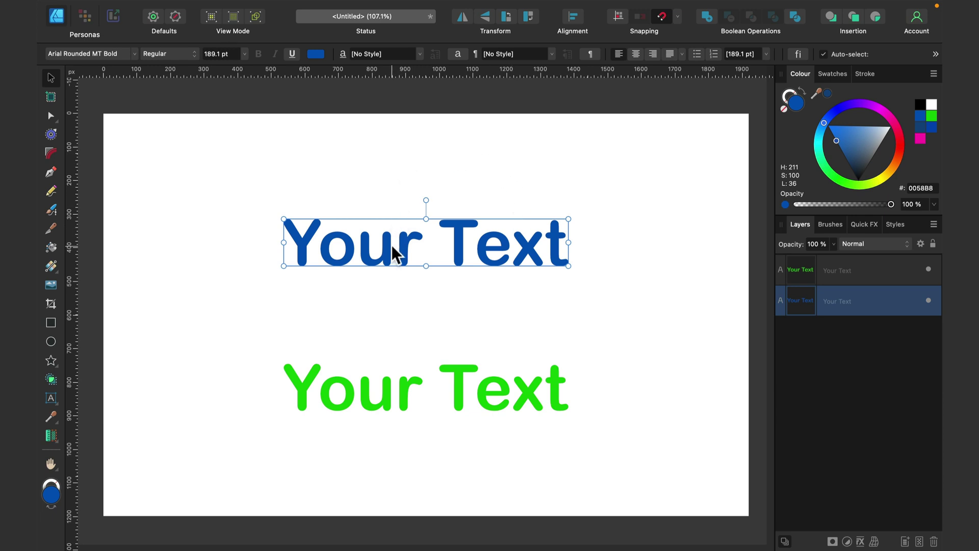
pyautogui.moveTo(391, 245); pyautogui.dragTo(247, 152)
pyautogui.moveTo(415, 378); pyautogui.dragTo(278, 474)
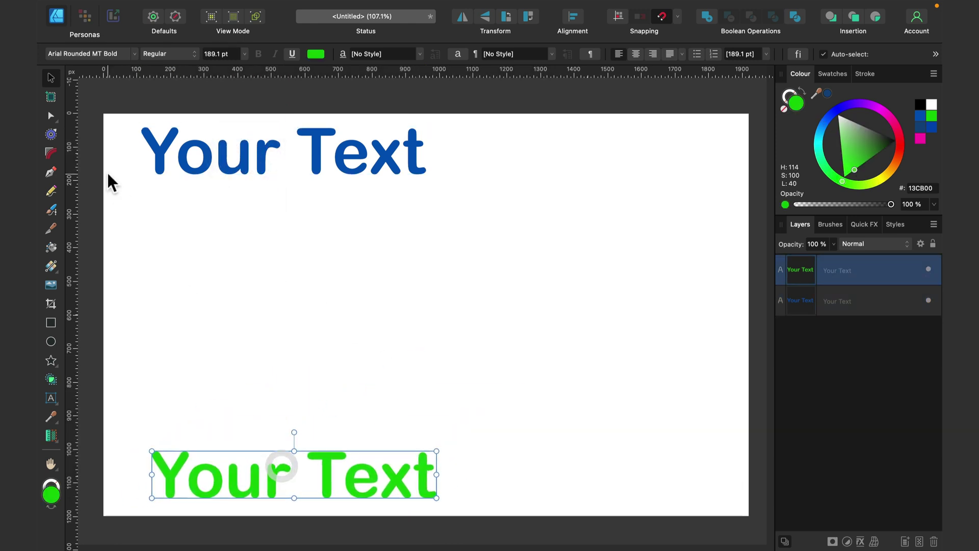
pyautogui.click(148, 210)
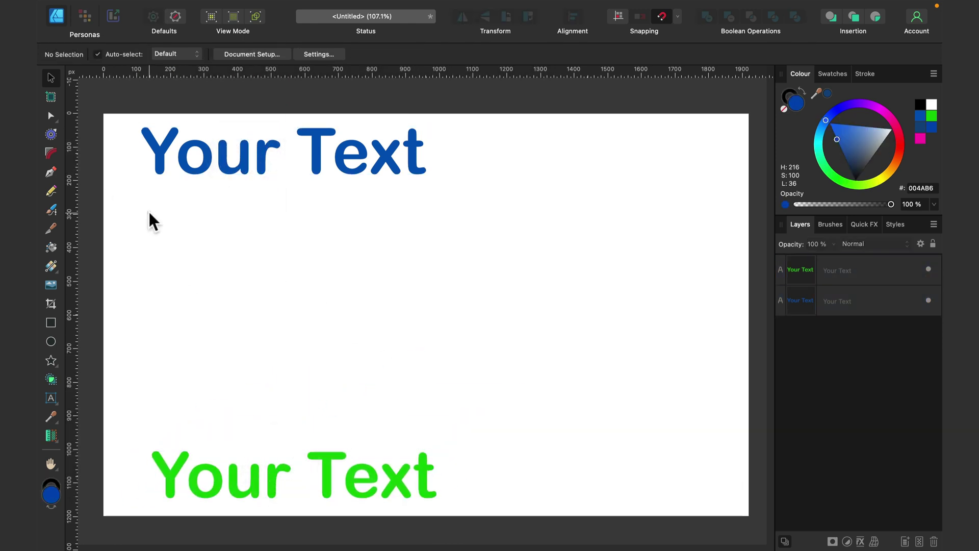
# Draw a three-point arc with the Pen tool below the blue text and set its stroke width to 24 pt
pyautogui.click(50, 173)
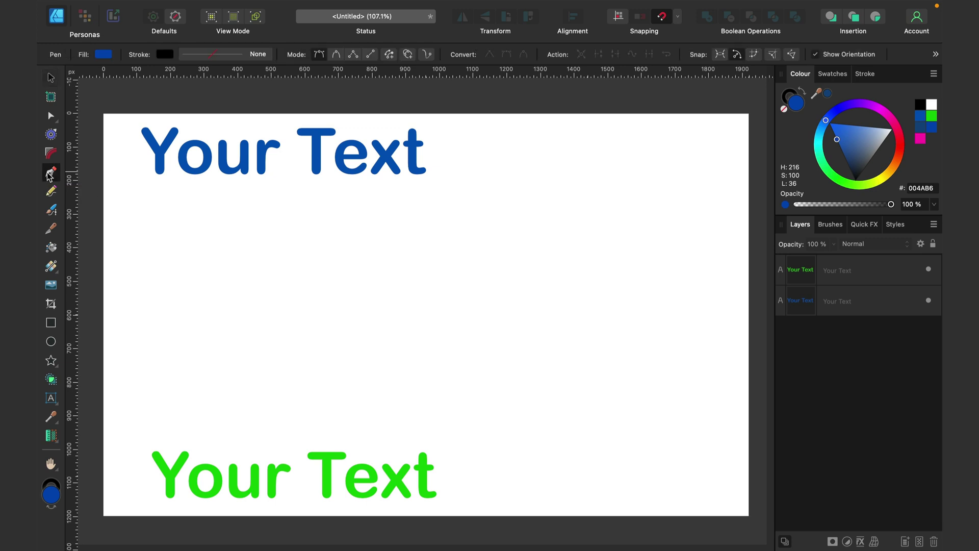
pyautogui.click(199, 286)
pyautogui.moveTo(307, 228); pyautogui.dragTo(402, 286)
pyautogui.click(402, 280)
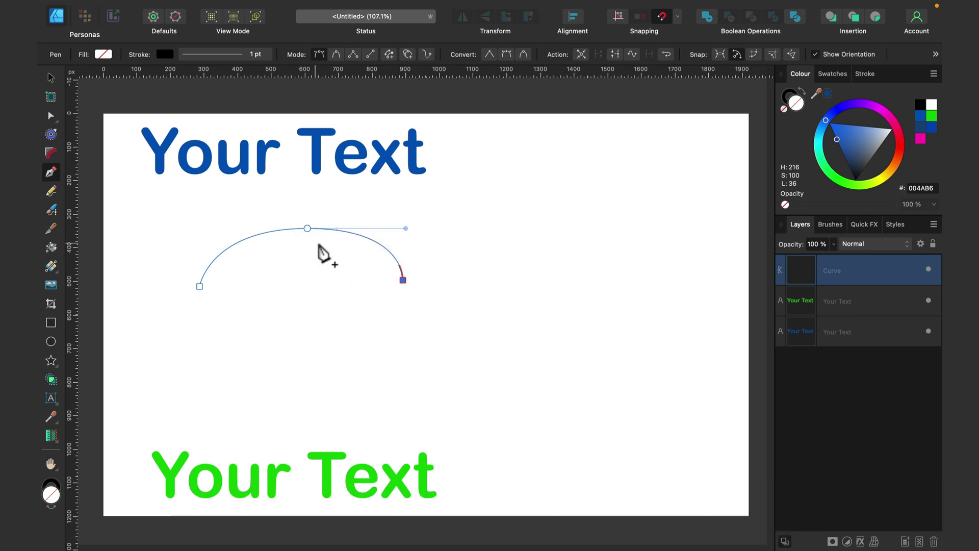
pyautogui.click(865, 74)
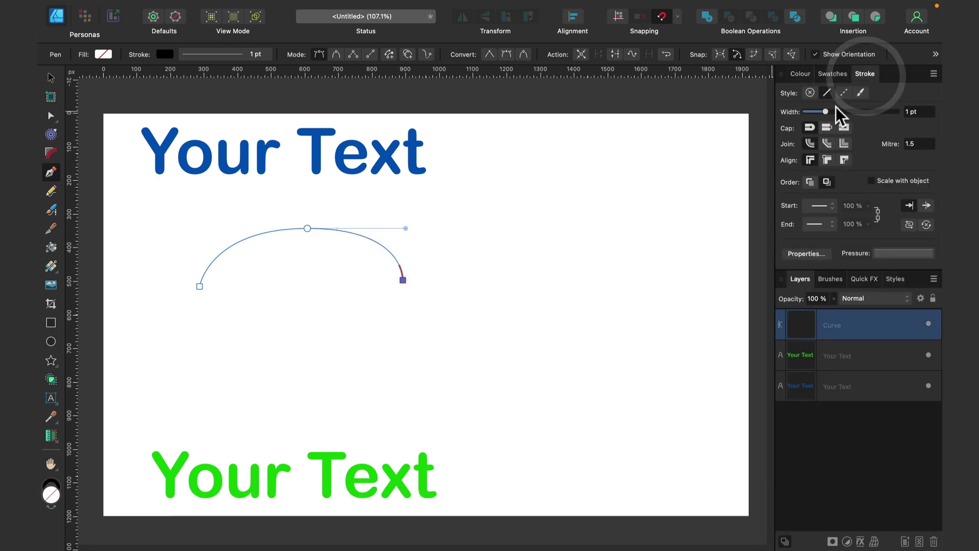
pyautogui.moveTo(805, 111); pyautogui.dragTo(859, 112)
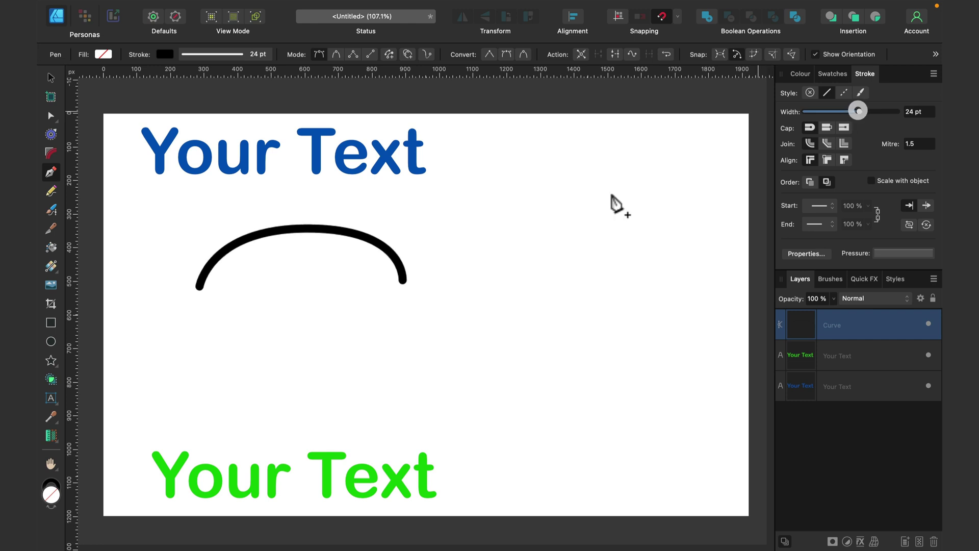
# Copy the words 'Your Text' from the blue text layer
pyautogui.click(56, 78)
pyautogui.click(215, 161)
pyautogui.doubleClick(214, 161)
pyautogui.moveTo(214, 161); pyautogui.dragTo(142, 153)
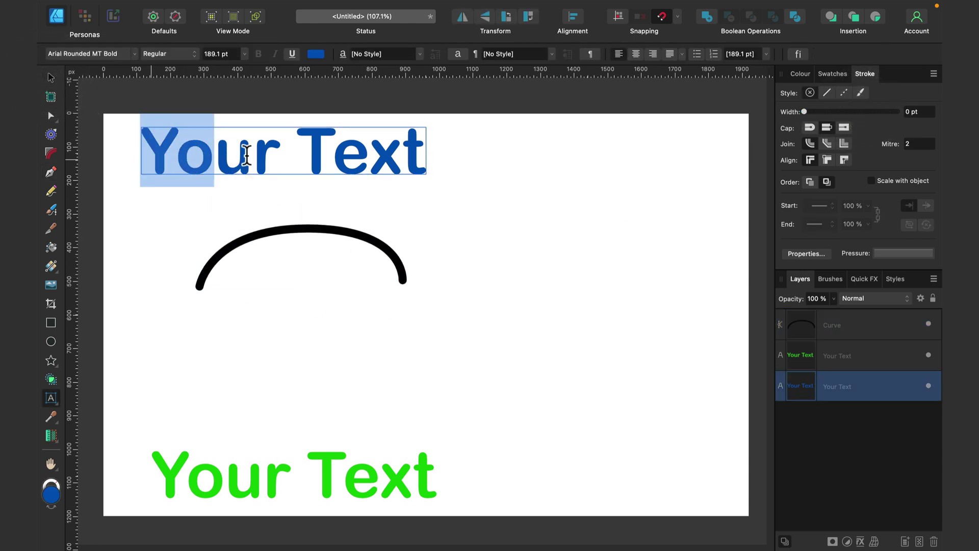
pyautogui.moveTo(247, 156); pyautogui.dragTo(426, 155)
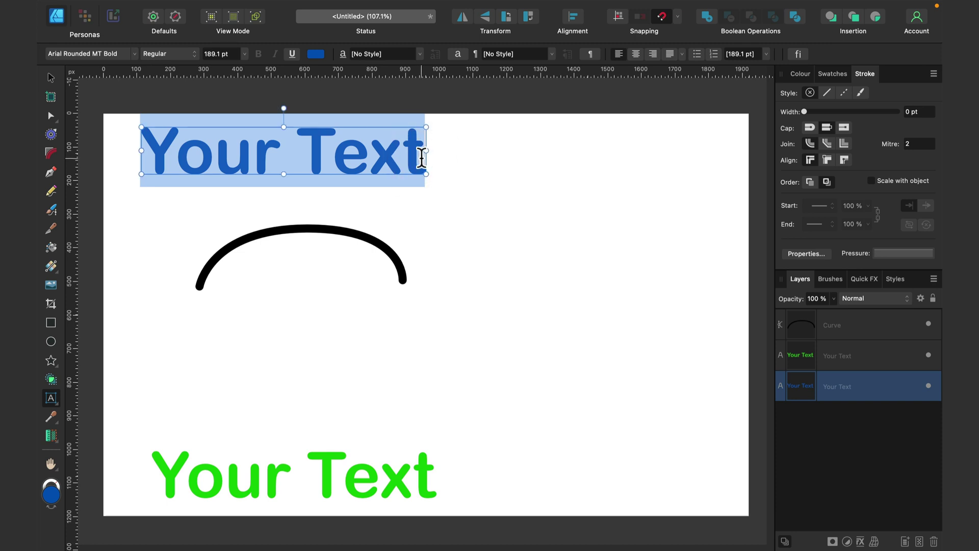
pyautogui.press('super+c')
# Turn the arc into a text path and paste 'Your Text' along it
pyautogui.click(53, 81)
pyautogui.click(253, 231)
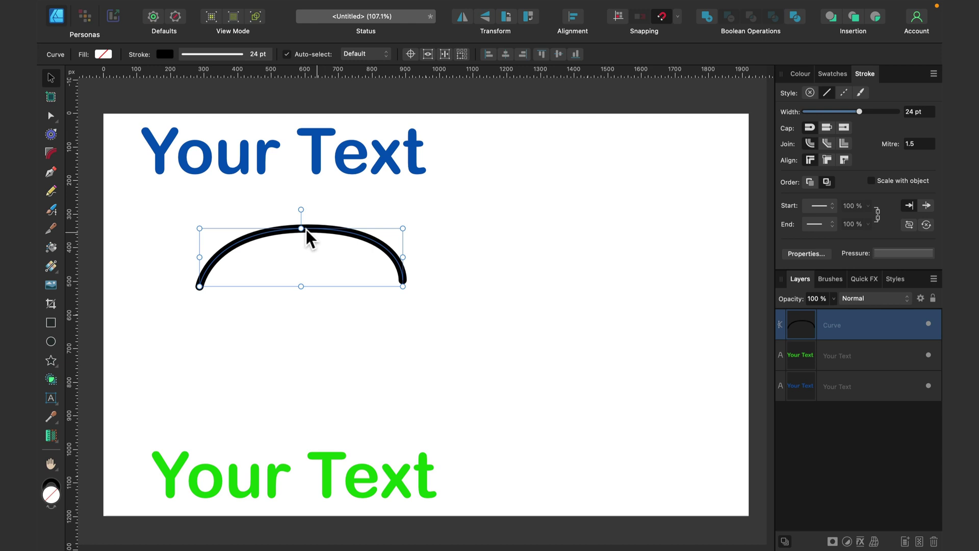
pyautogui.click(50, 401)
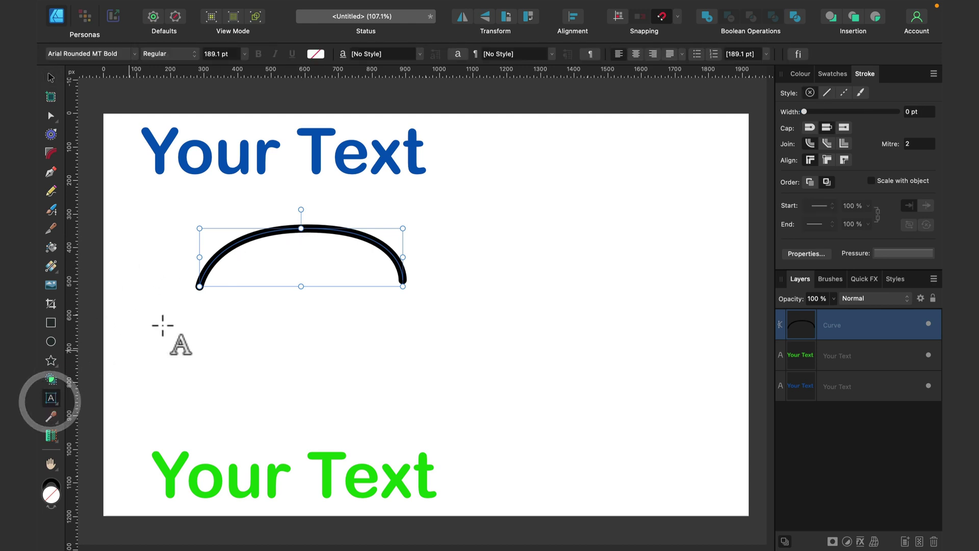
pyautogui.click(203, 276)
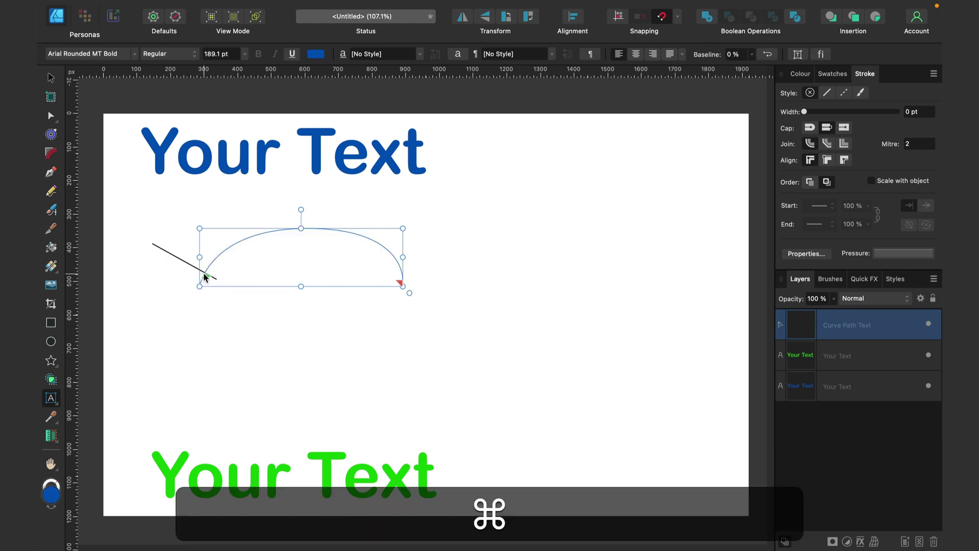
pyautogui.press('super+v')
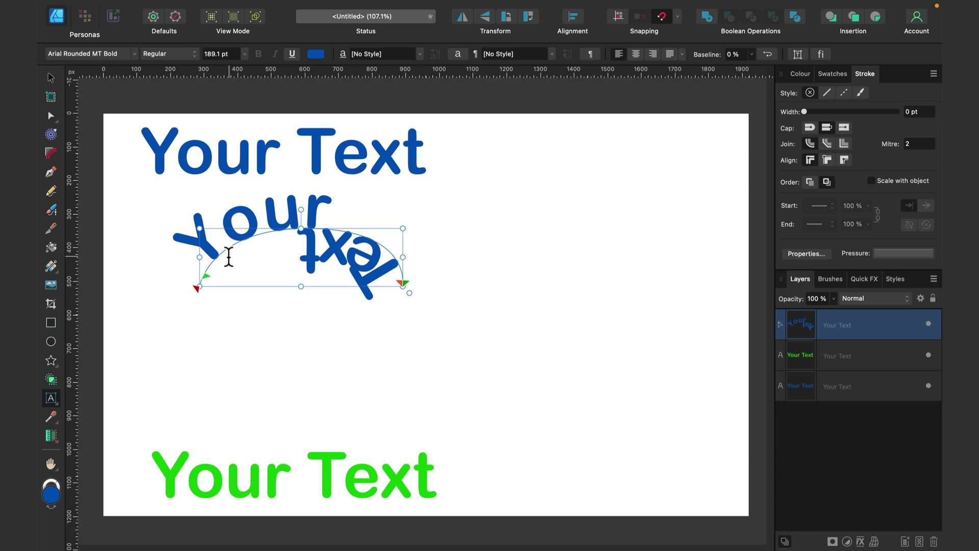
pyautogui.moveTo(207, 249); pyautogui.dragTo(364, 255)
pyautogui.press('super+a')
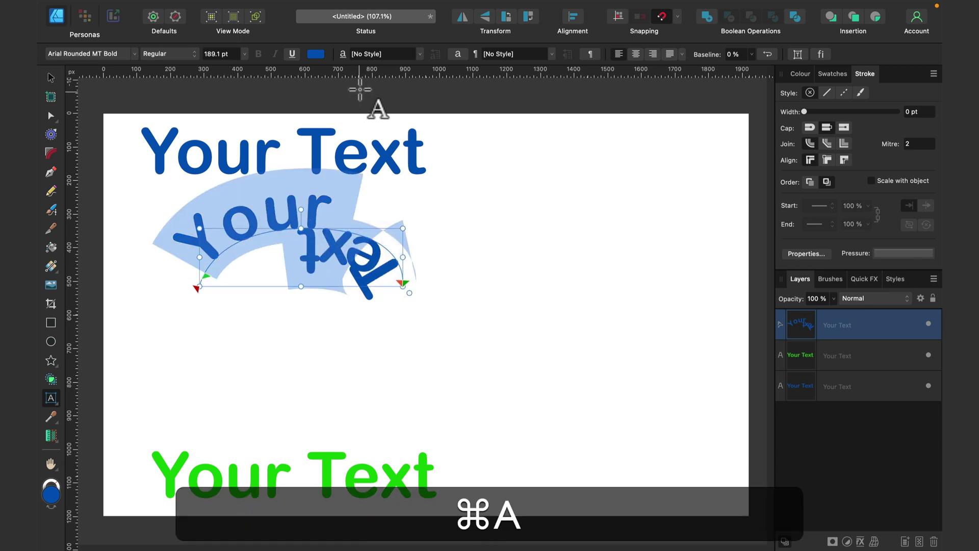
# Set the path text to 96 pt, centre-align it, and adjust its start and end handles on the arc
pyautogui.click(242, 54)
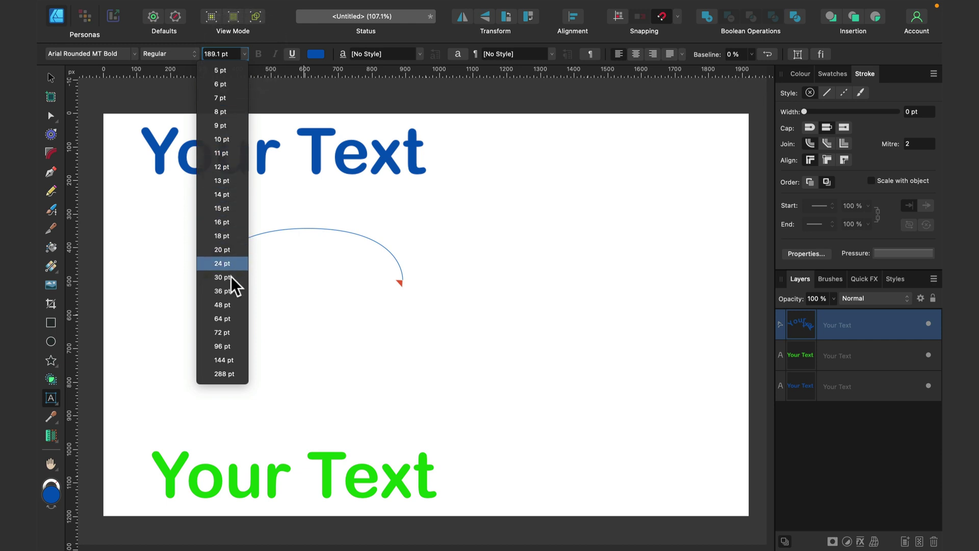
pyautogui.click(227, 346)
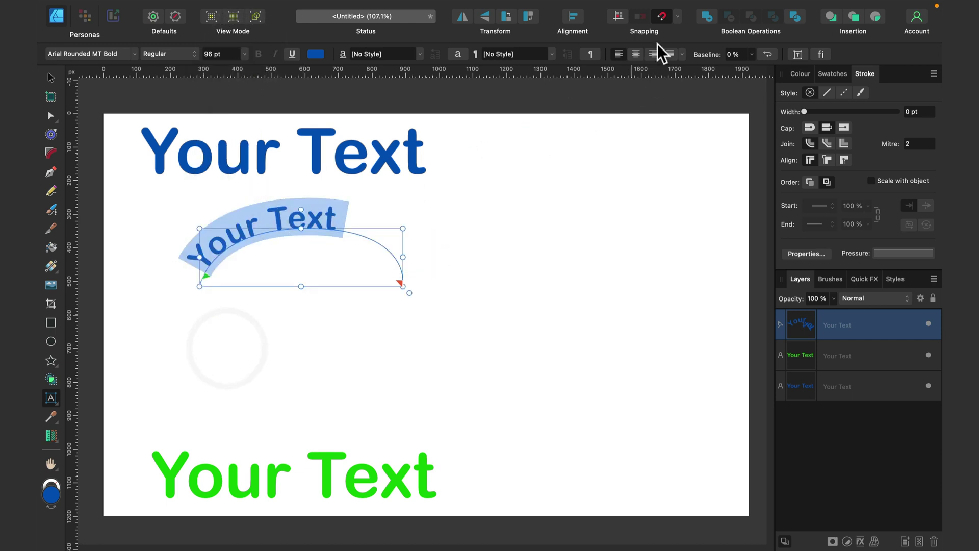
pyautogui.click(636, 54)
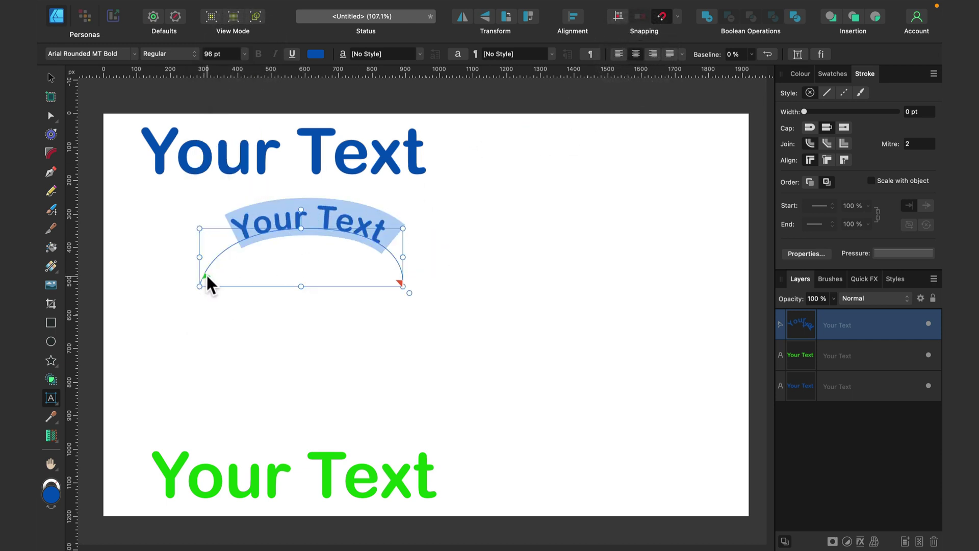
pyautogui.moveTo(207, 274)
pyautogui.mouseDown()
pyautogui.moveTo(260, 252)
pyautogui.moveTo(210, 276)
pyautogui.mouseUp()
pyautogui.moveTo(396, 280); pyautogui.dragTo(394, 265)
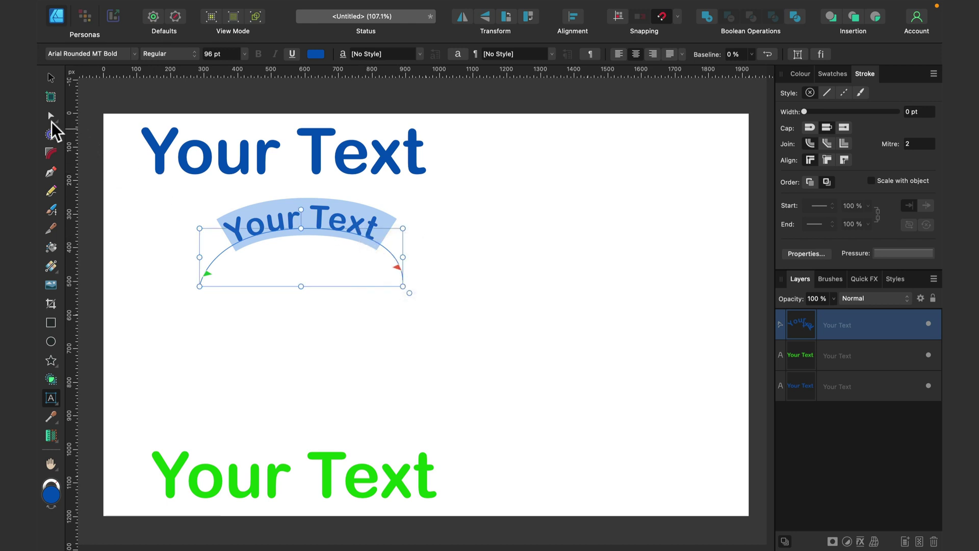
# Drag the curve's nodes and handles with the Node tool into a bowl shape beneath the text
pyautogui.click(51, 116)
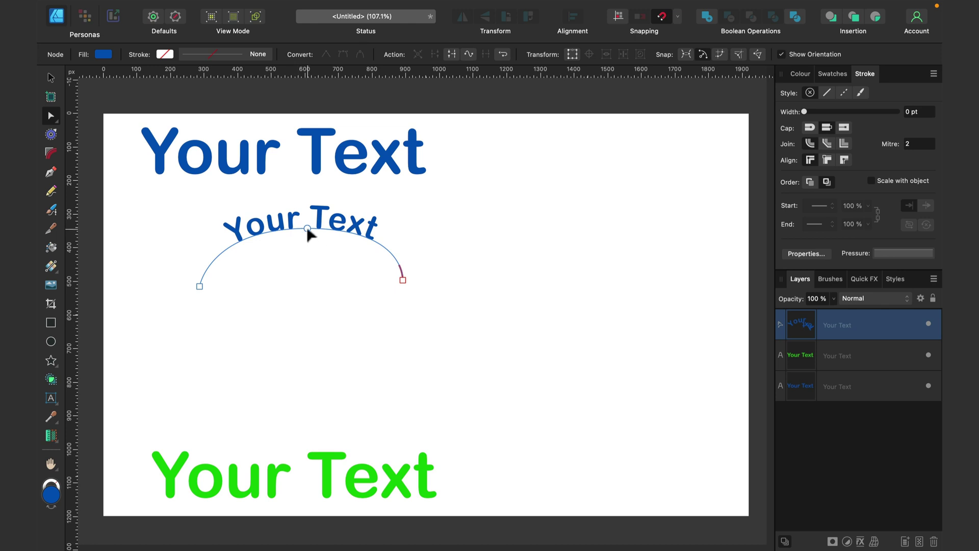
pyautogui.moveTo(307, 227); pyautogui.dragTo(295, 365)
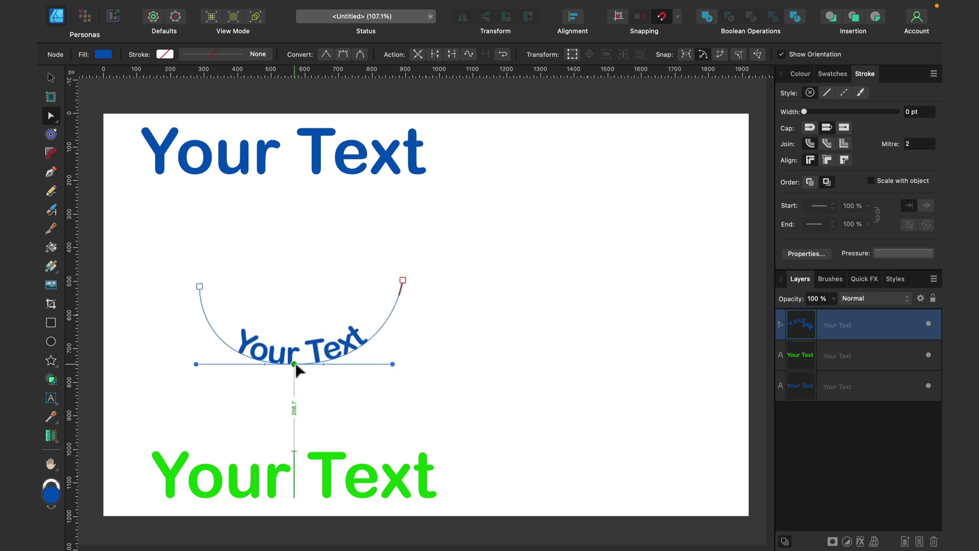
pyautogui.moveTo(392, 365)
pyautogui.mouseDown()
pyautogui.moveTo(340, 273)
pyautogui.moveTo(391, 305)
pyautogui.moveTo(383, 401)
pyautogui.moveTo(317, 401)
pyautogui.moveTo(369, 407)
pyautogui.moveTo(438, 375)
pyautogui.moveTo(419, 374)
pyautogui.moveTo(357, 247)
pyautogui.moveTo(332, 276)
pyautogui.moveTo(508, 244)
pyautogui.moveTo(483, 383)
pyautogui.moveTo(367, 373)
pyautogui.moveTo(400, 366)
pyautogui.mouseUp()
pyautogui.press('shift')
pyautogui.moveTo(194, 366); pyautogui.dragTo(220, 371)
pyautogui.moveTo(399, 368); pyautogui.dragTo(375, 370)
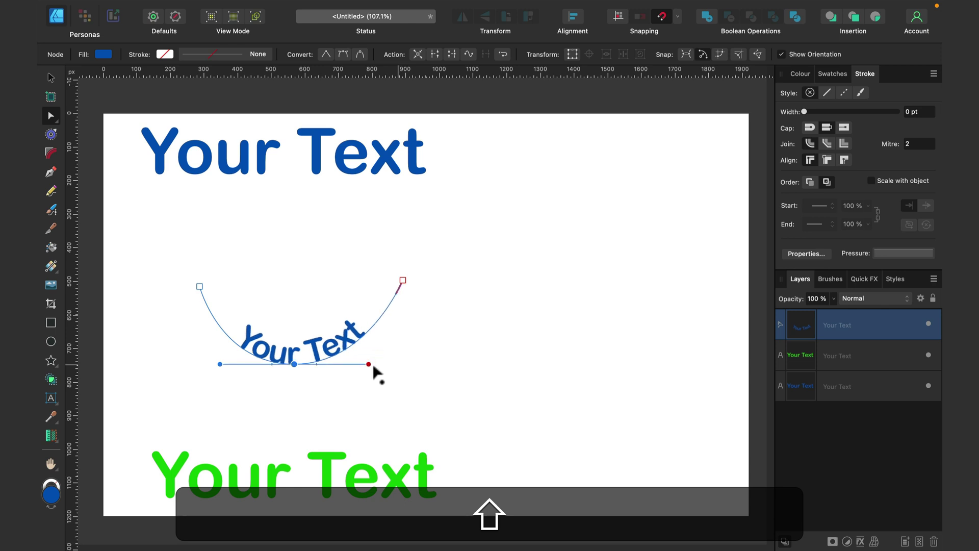
# Draw a circle right of the arc text with a 24 pt black stroke and no fill
pyautogui.click(51, 341)
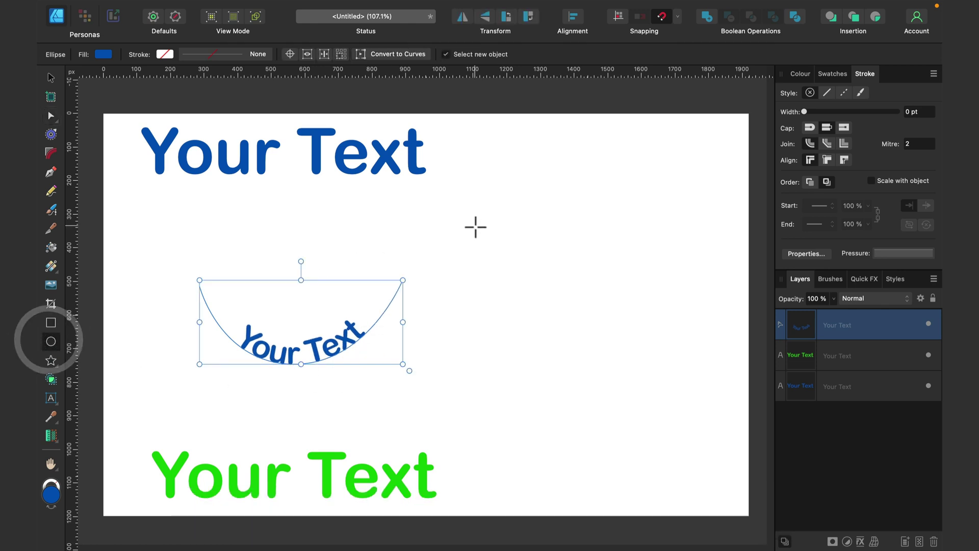
pyautogui.moveTo(469, 216); pyautogui.dragTo(624, 370)
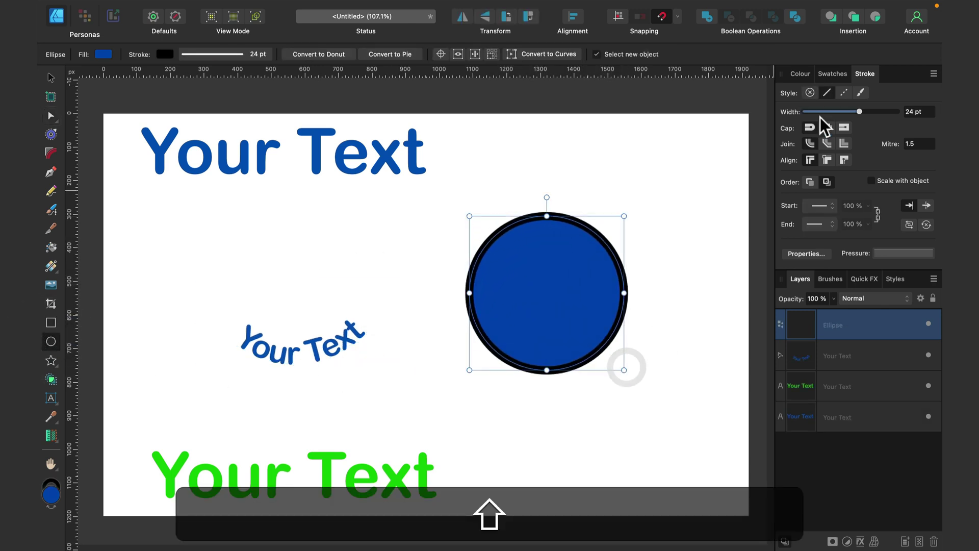
pyautogui.click(800, 74)
pyautogui.click(790, 97)
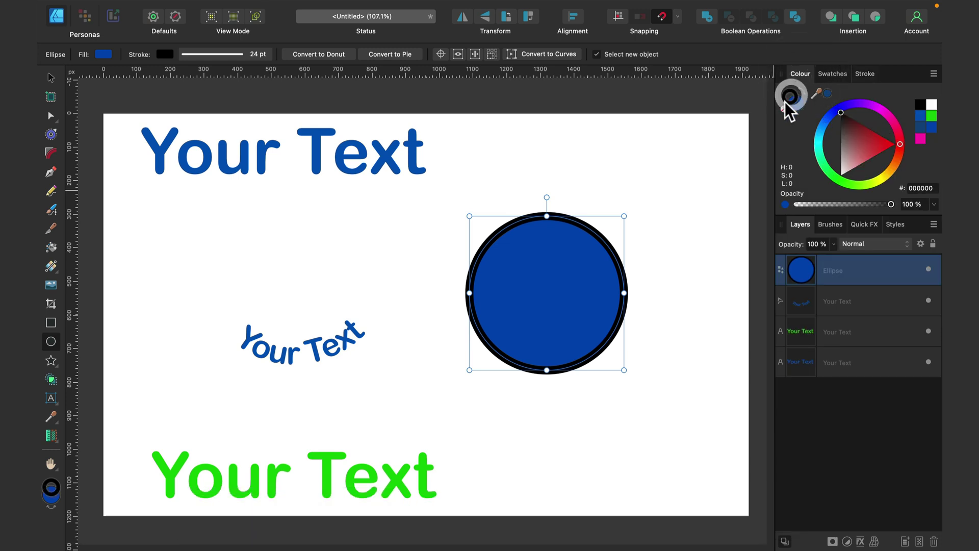
pyautogui.click(797, 104)
pyautogui.click(783, 109)
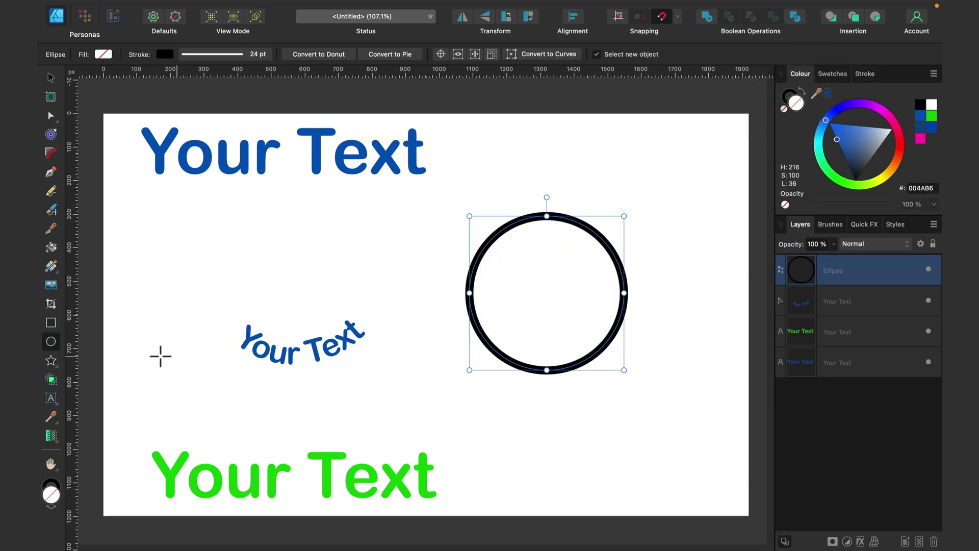
# Paste 'Your Text' onto the circle's outline, slide its start to the left side, and size it 96 pt
pyautogui.click(50, 400)
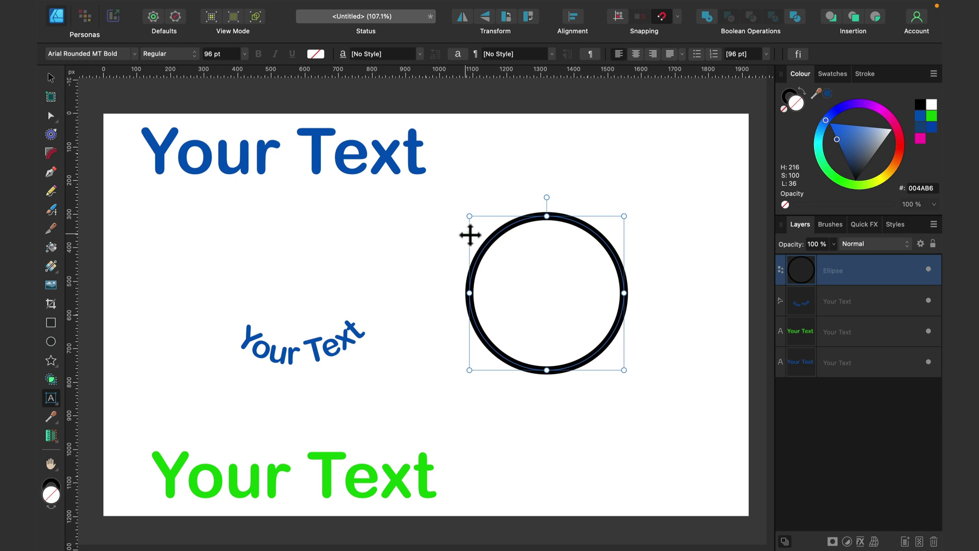
pyautogui.click(487, 239)
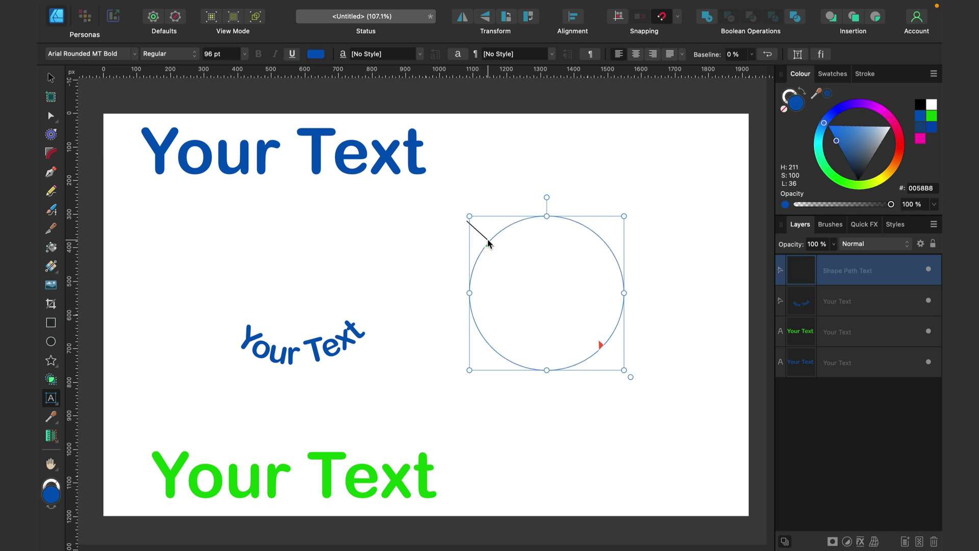
pyautogui.press('super+v')
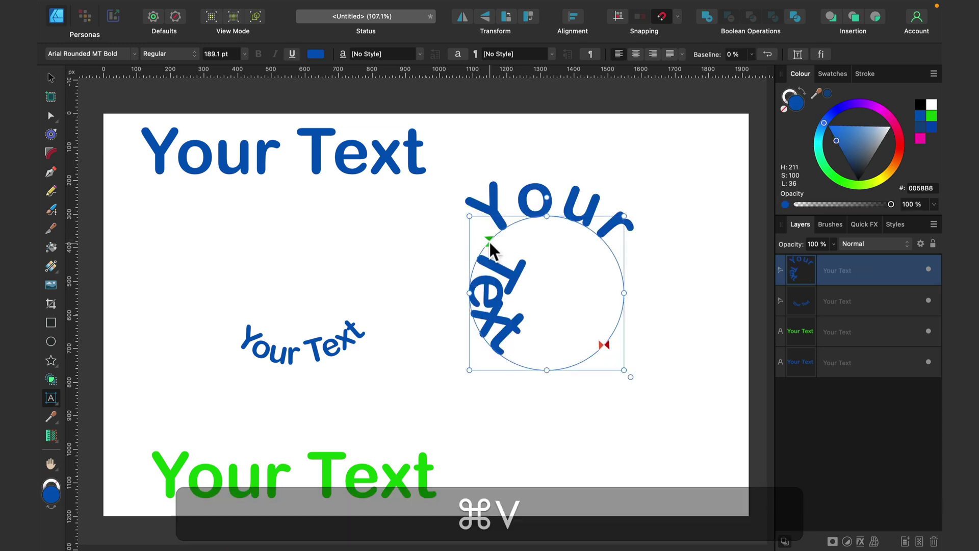
pyautogui.moveTo(487, 237); pyautogui.dragTo(676, 338)
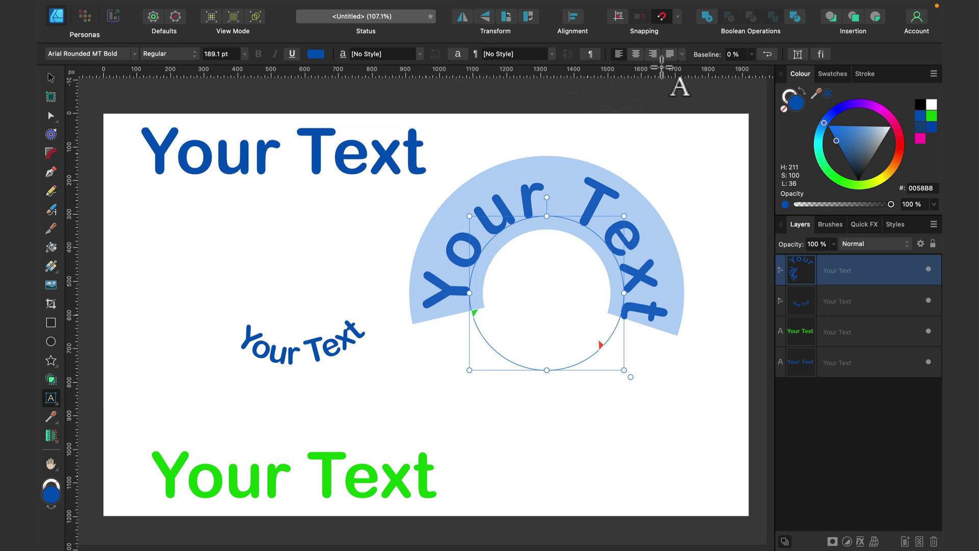
pyautogui.click(243, 53)
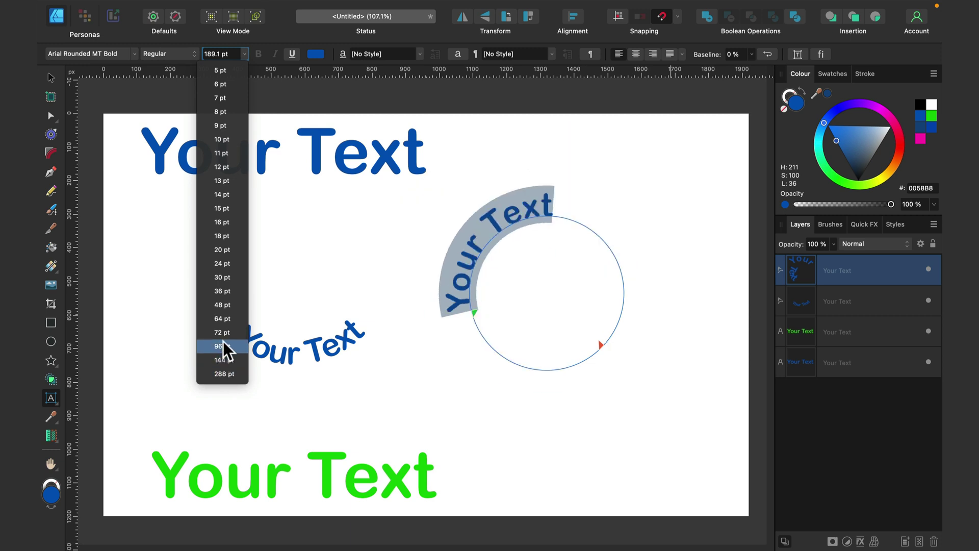
pyautogui.click(222, 346)
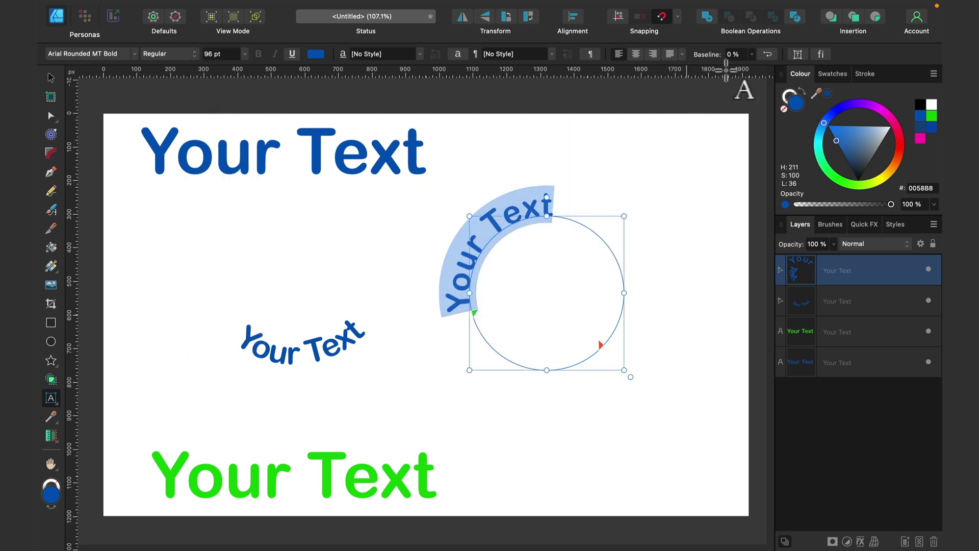
# Open and expand the Character panel for the circle text and show the tracking list, still at 0 ‰
pyautogui.click(798, 54)
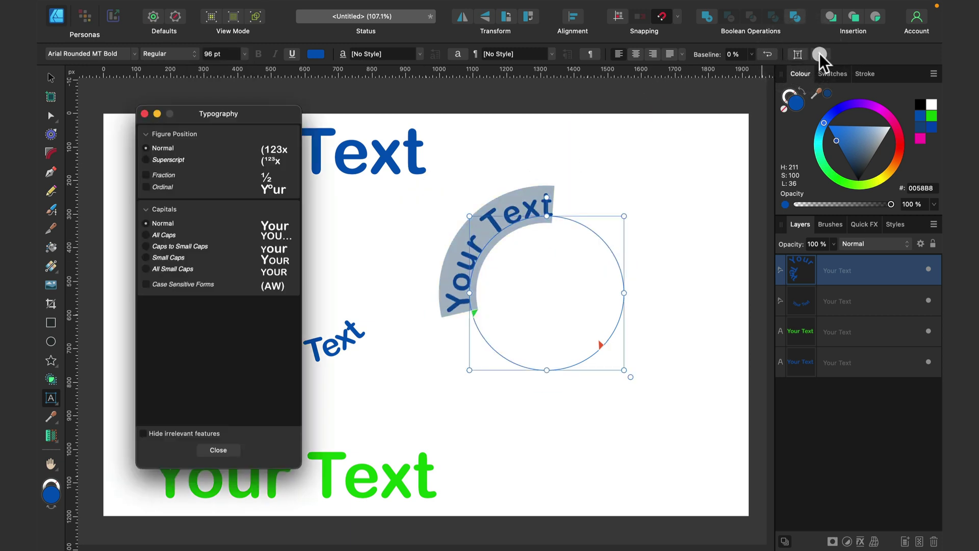
pyautogui.click(145, 113)
pyautogui.click(455, 53)
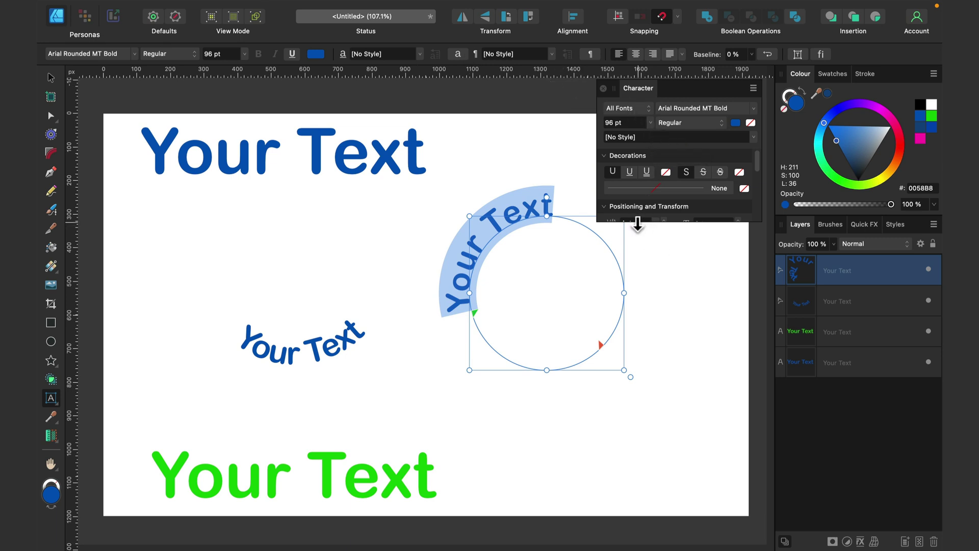
pyautogui.moveTo(637, 220); pyautogui.dragTo(648, 376)
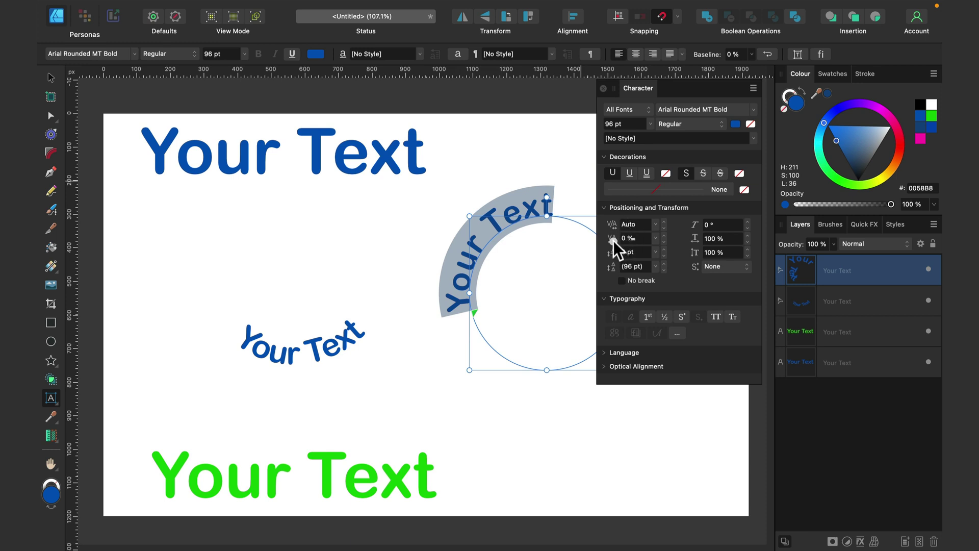
pyautogui.click(656, 238)
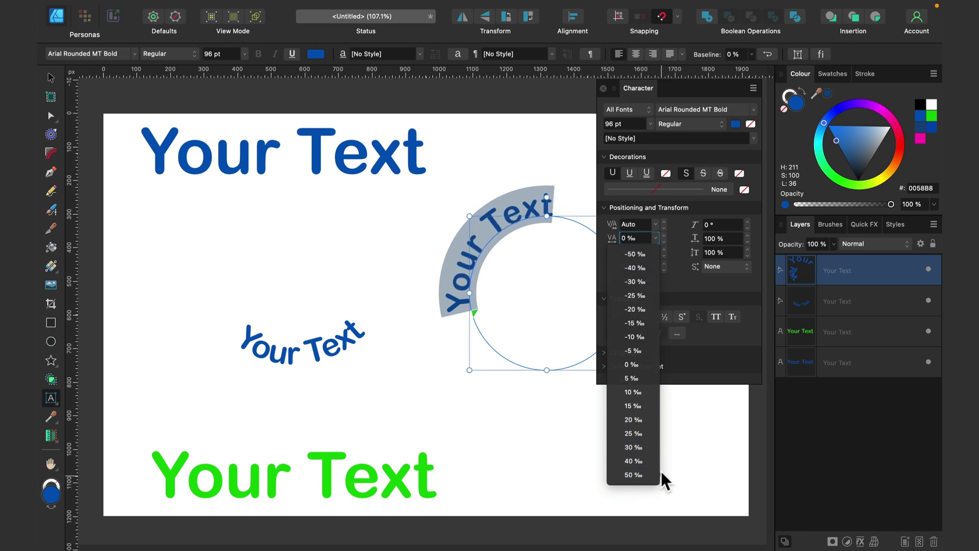
# Delete the circle path text, then move the arc text upper right and the green text to mid-page
pyautogui.click(451, 50)
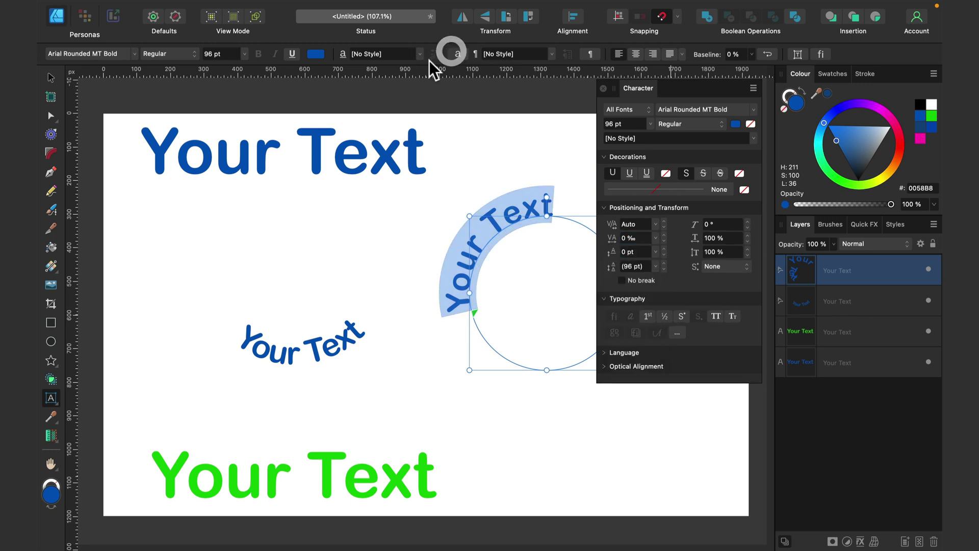
pyautogui.click(478, 162)
pyautogui.click(529, 205)
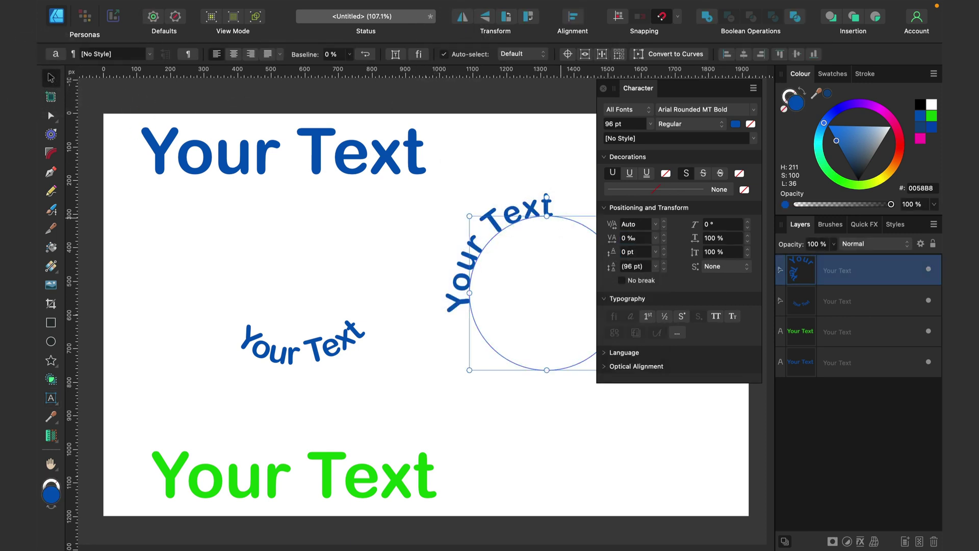
pyautogui.press('BackSpace')
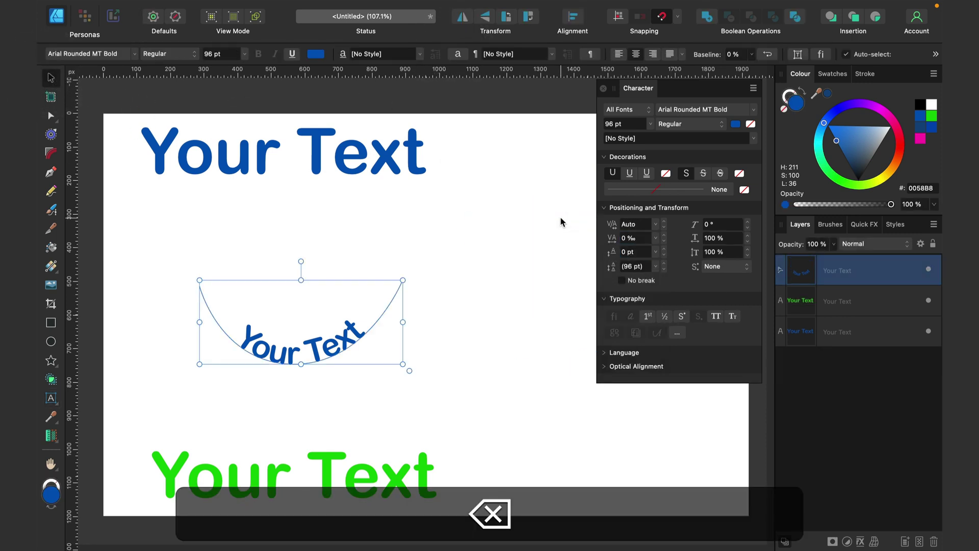
pyautogui.click(604, 88)
pyautogui.moveTo(354, 328); pyautogui.dragTo(585, 200)
pyautogui.moveTo(356, 470); pyautogui.dragTo(488, 331)
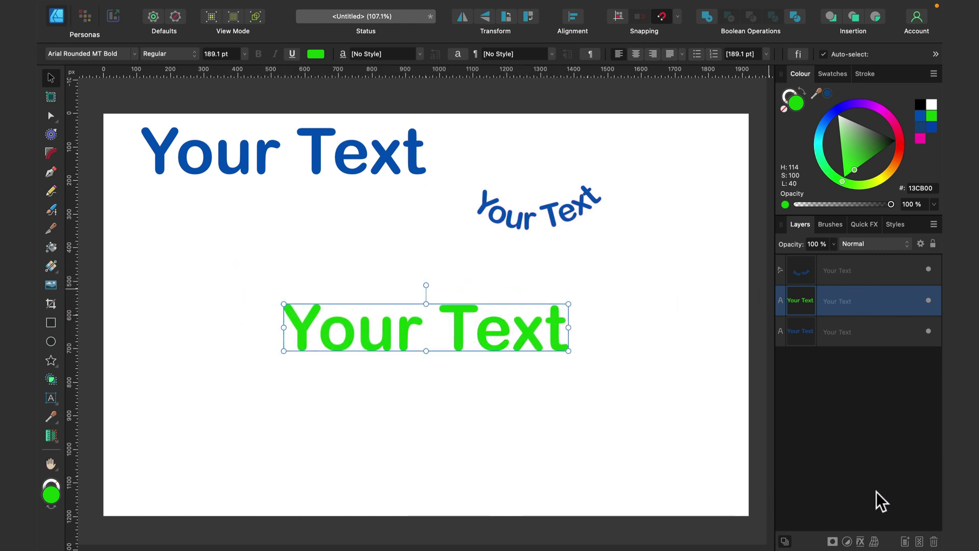
# Warp the green text with Arc - Horizontal at 68 %, then switch it to a Twist warp
pyautogui.click(873, 541)
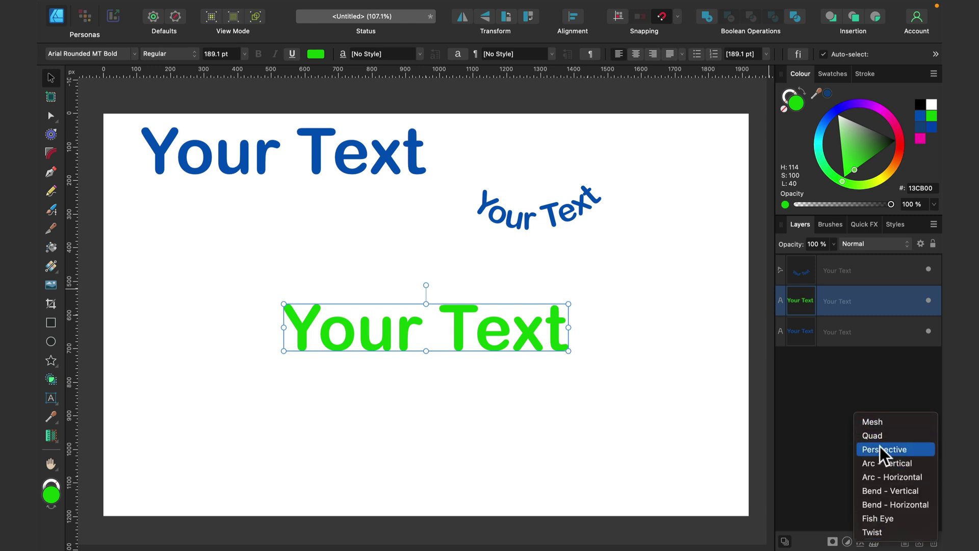
pyautogui.click(883, 475)
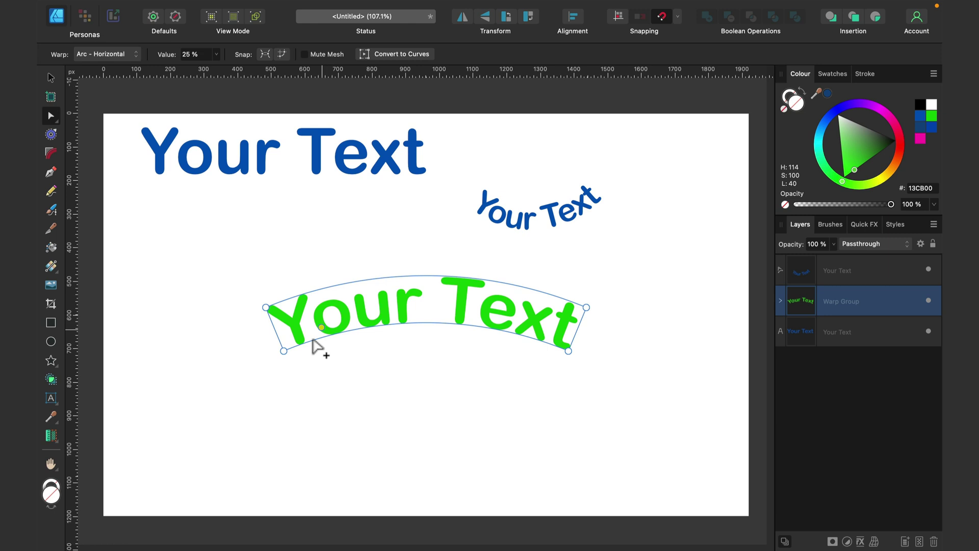
pyautogui.click(215, 53)
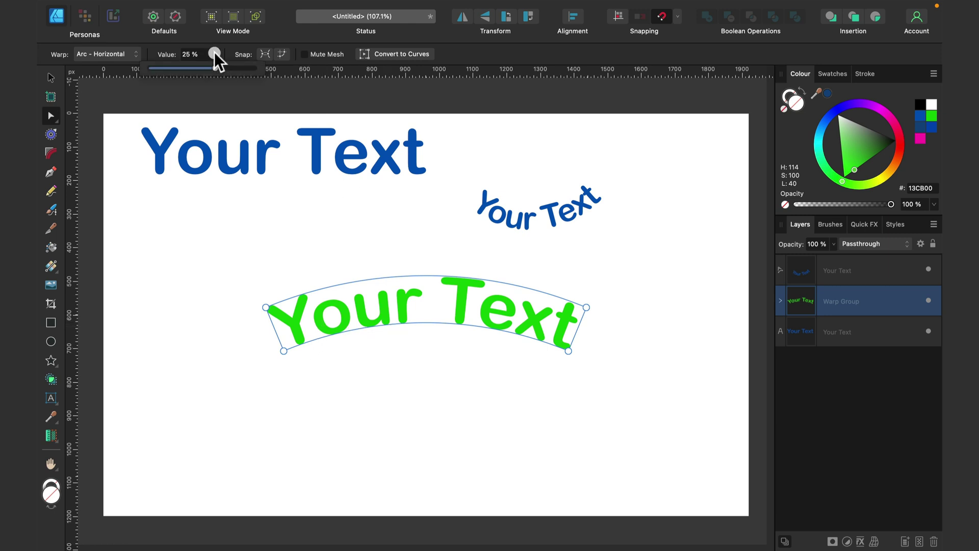
pyautogui.moveTo(213, 66)
pyautogui.mouseDown()
pyautogui.moveTo(265, 70)
pyautogui.moveTo(177, 66)
pyautogui.moveTo(211, 66)
pyautogui.moveTo(200, 66)
pyautogui.mouseUp()
pyautogui.click(124, 56)
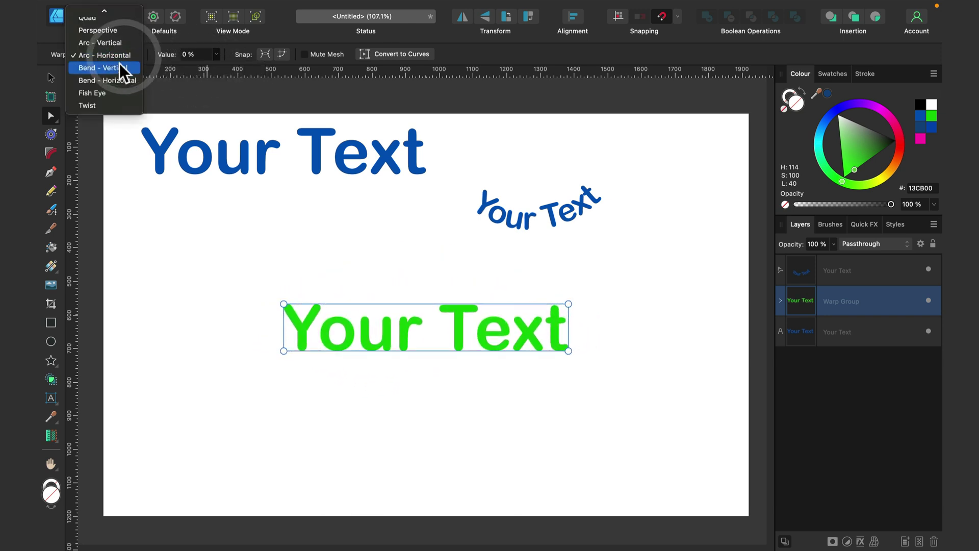
pyautogui.click(99, 104)
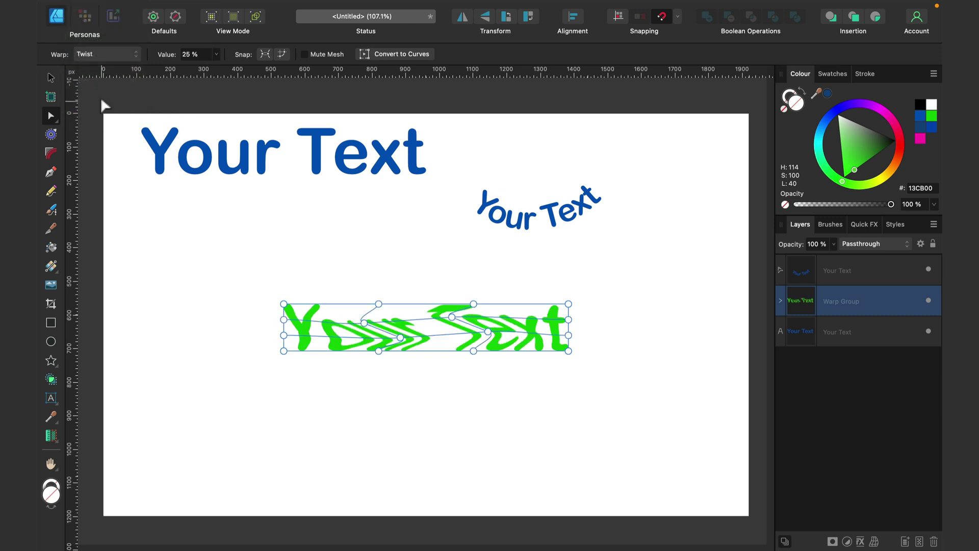
pyautogui.click(121, 53)
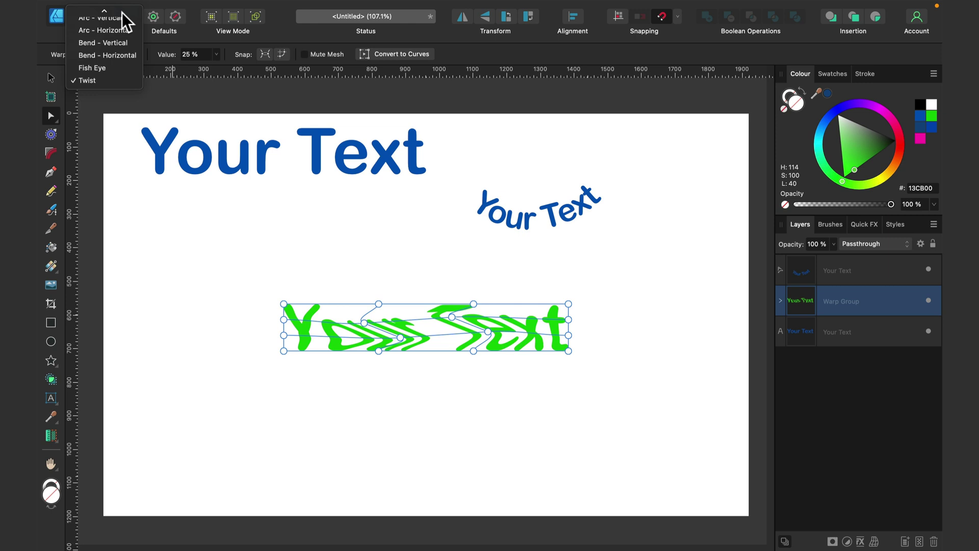
# Clear the existing warp from the green text and apply a fresh Mesh warp
pyautogui.click(106, 24)
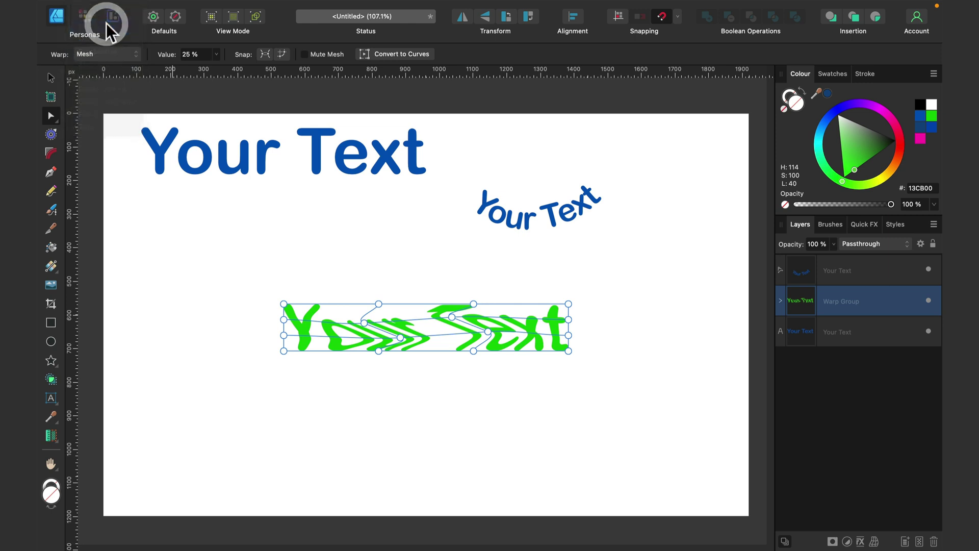
pyautogui.click(118, 58)
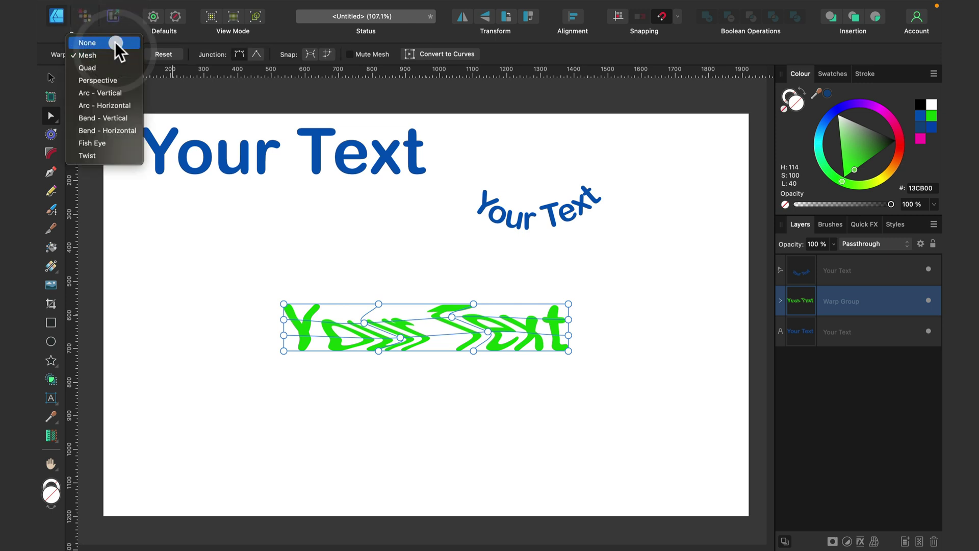
pyautogui.click(115, 42)
pyautogui.click(124, 53)
pyautogui.click(118, 67)
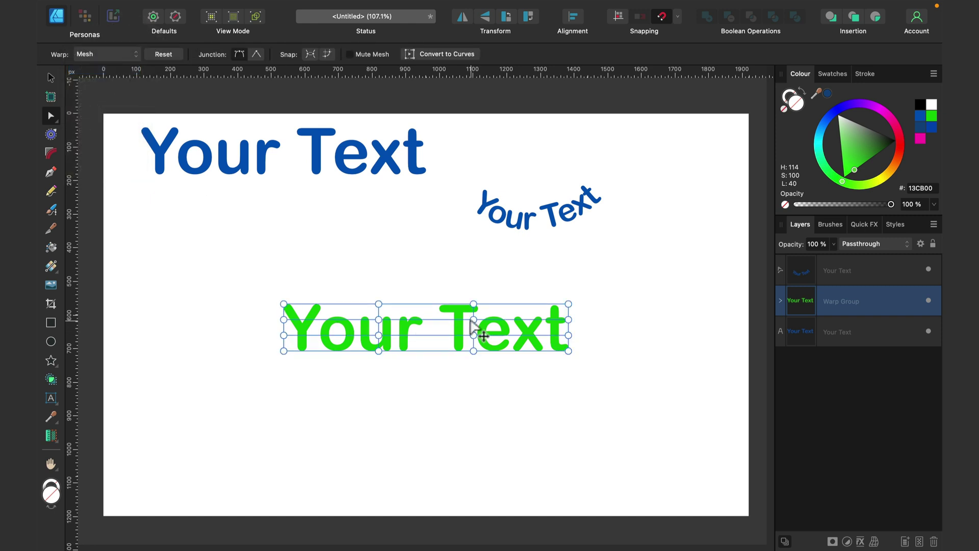
# Raise the mesh column through the T and pull the mesh through 'ur' downward
pyautogui.moveTo(457, 292); pyautogui.dragTo(488, 363)
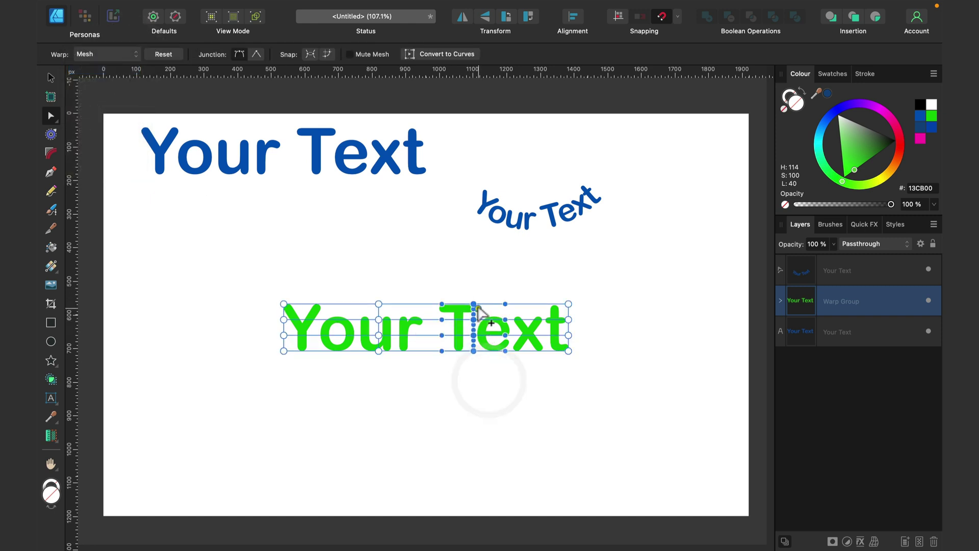
pyautogui.moveTo(474, 309); pyautogui.dragTo(475, 284)
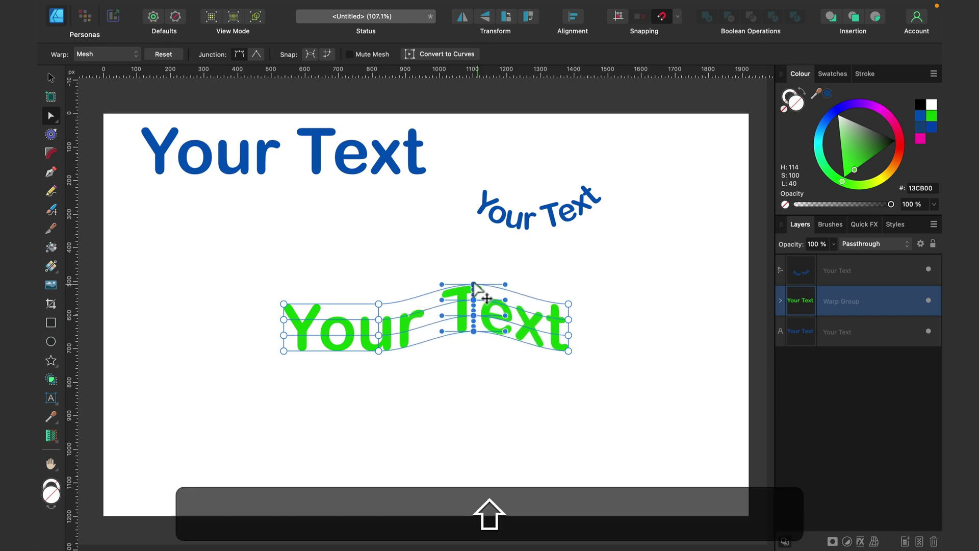
pyautogui.keyDown('shift'); pyautogui.click(474, 283); pyautogui.keyUp('shift')
pyautogui.moveTo(344, 272); pyautogui.dragTo(380, 384)
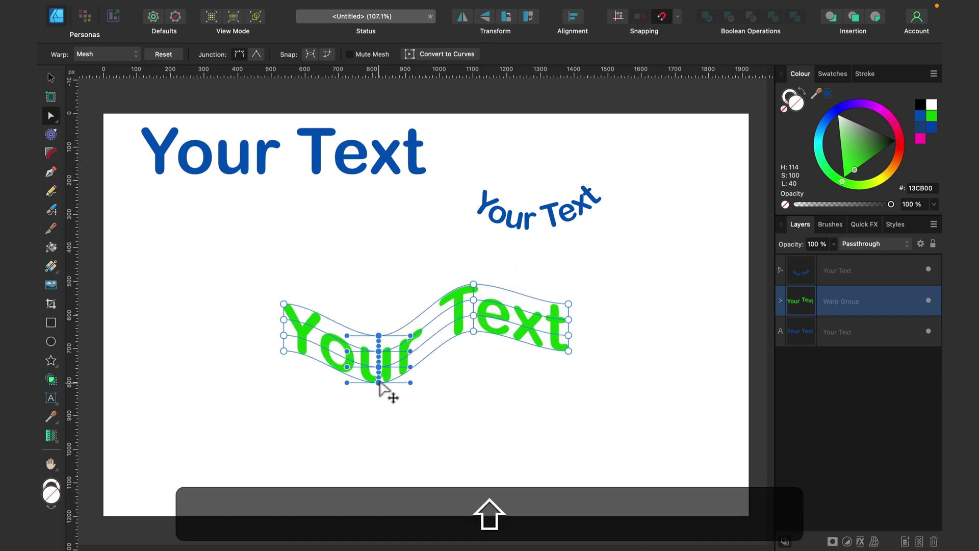
# Expand the Warp Group and select the text layer inside it
pyautogui.click(238, 251)
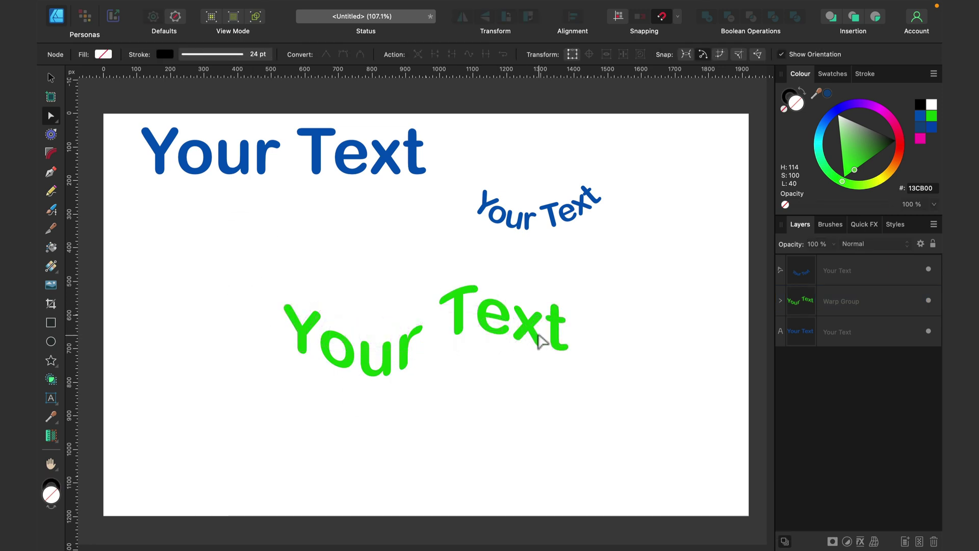
pyautogui.click(870, 301)
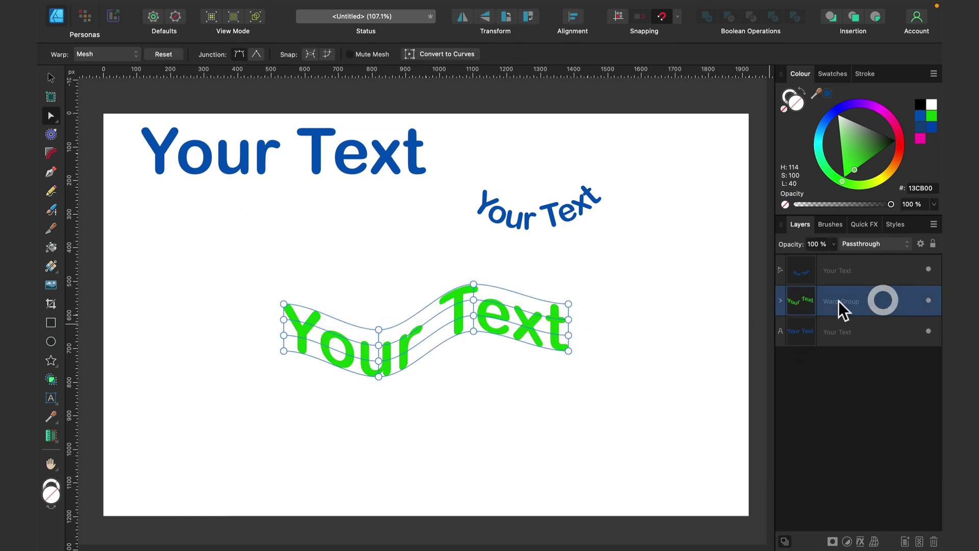
pyautogui.click(780, 300)
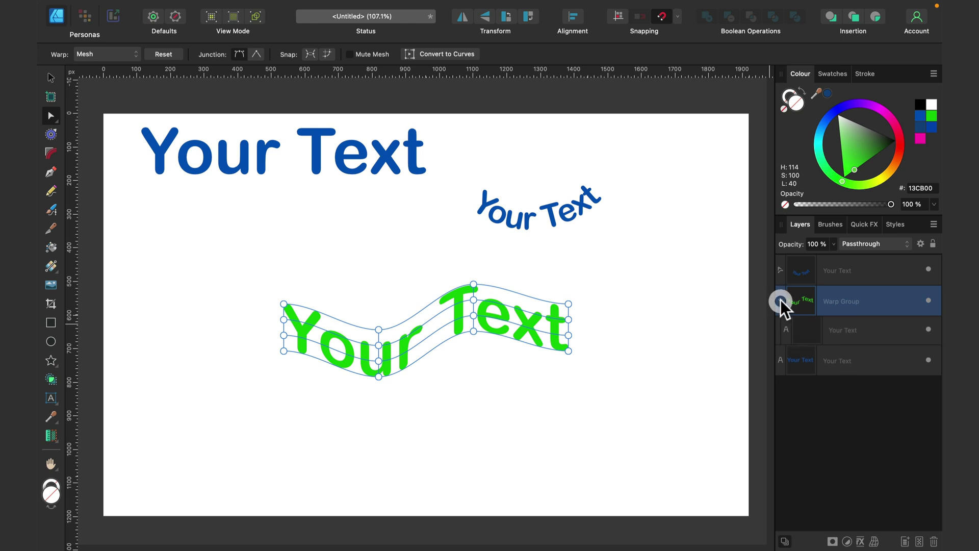
pyautogui.click(869, 331)
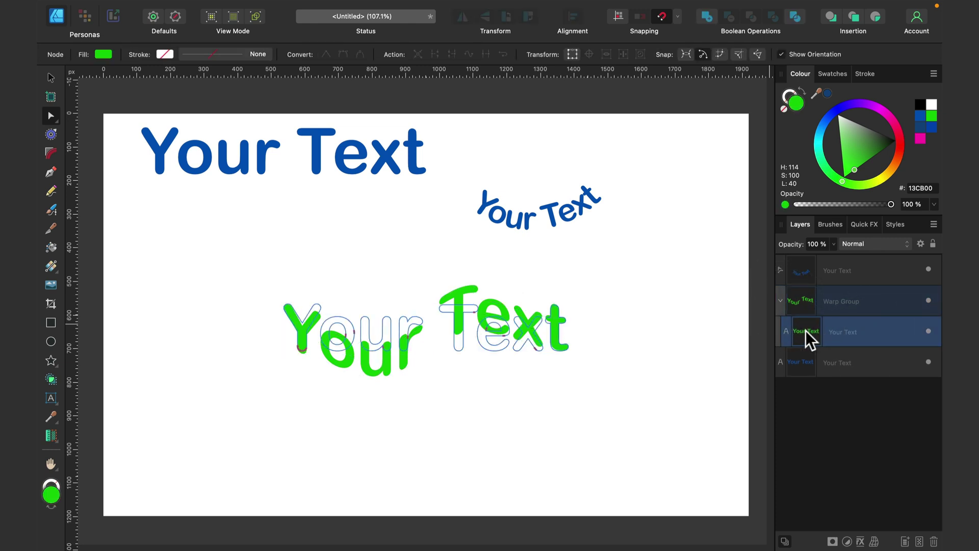
# Replace the wave-warped 'Your Text' with 'Hello' and pan to view the whole word
pyautogui.doubleClick(805, 330)
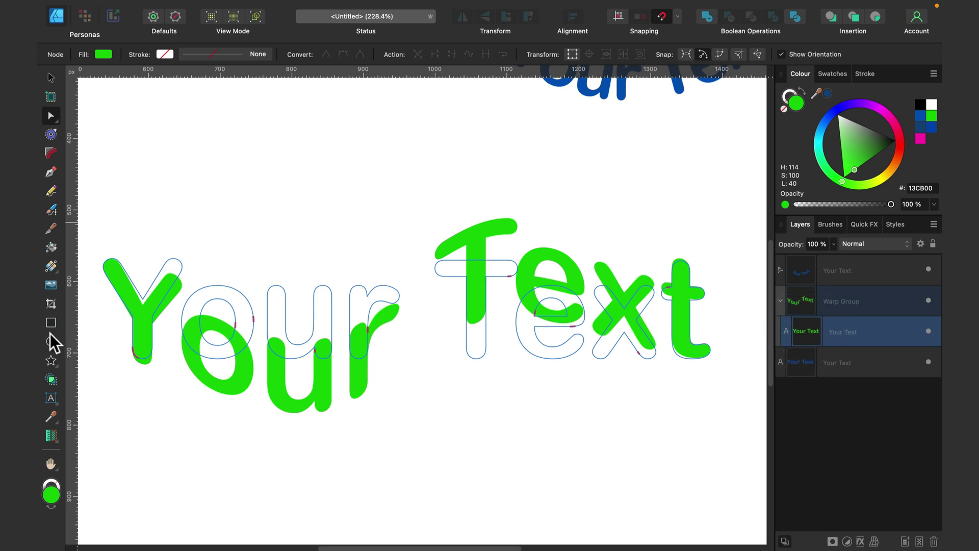
pyautogui.click(54, 403)
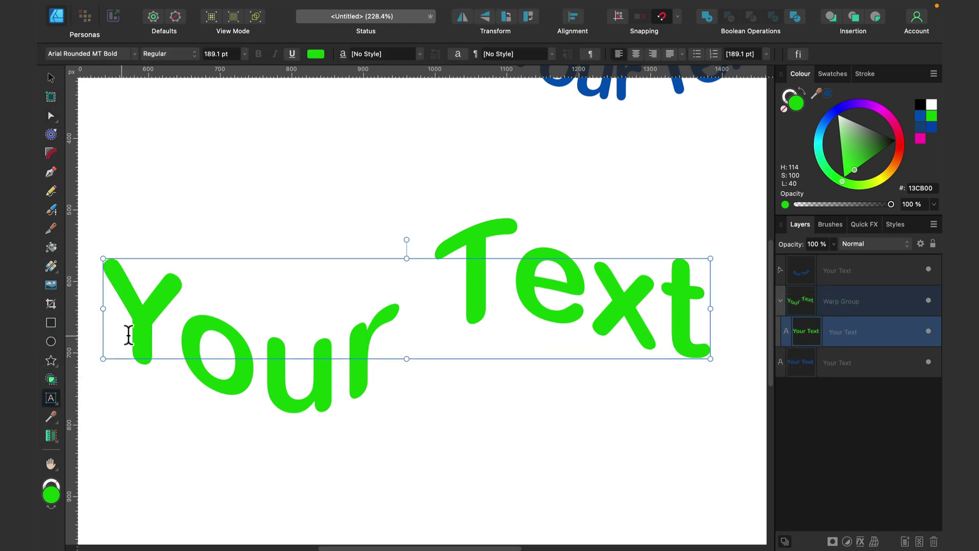
pyautogui.moveTo(125, 335); pyautogui.dragTo(775, 301)
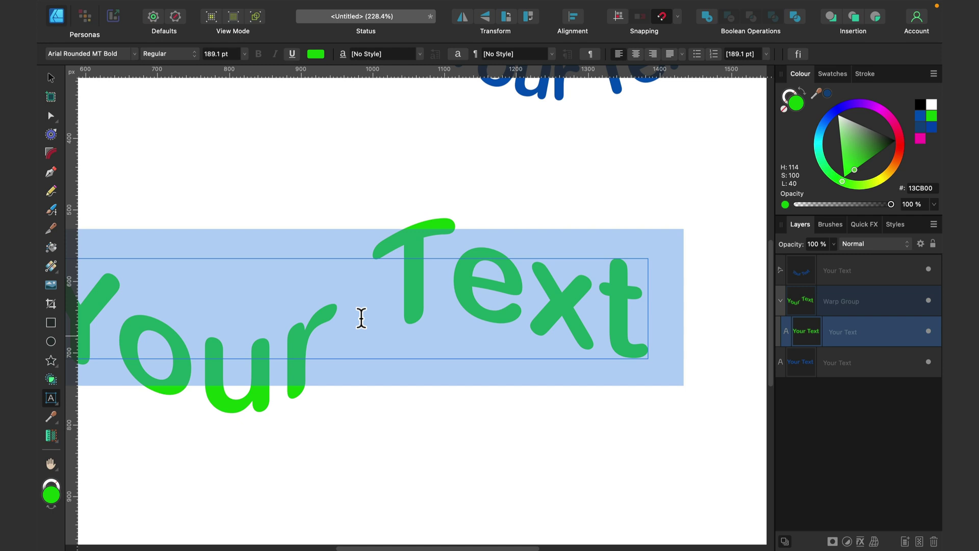
pyautogui.write('H')
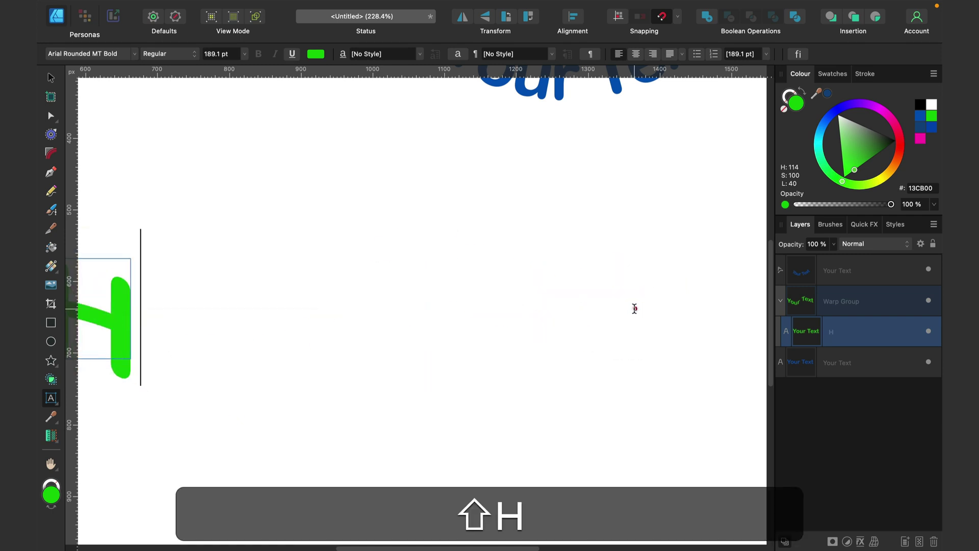
pyautogui.write('ello')
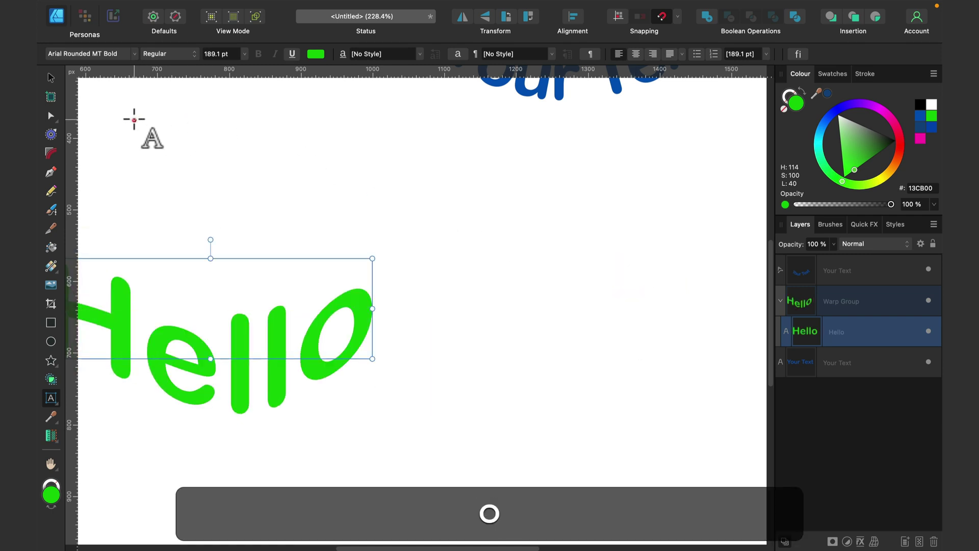
pyautogui.click(51, 78)
pyautogui.click(510, 446)
pyautogui.press('space')
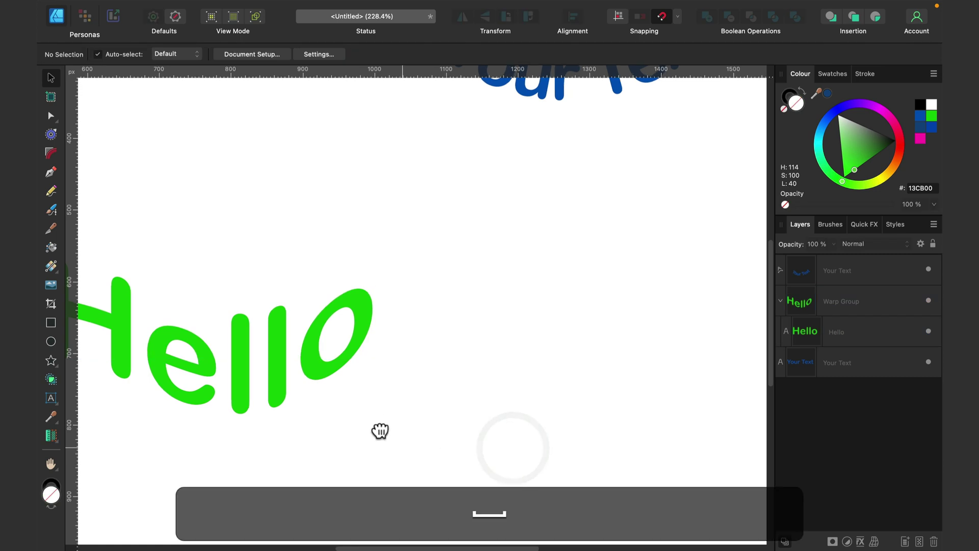
pyautogui.moveTo(381, 428); pyautogui.dragTo(564, 448)
# Zoom out and move the Hello warp group up and left, beneath the blue 'Your Text'
pyautogui.press('super+minus')
pyautogui.press('super+minus')
pyautogui.press('super+minus')
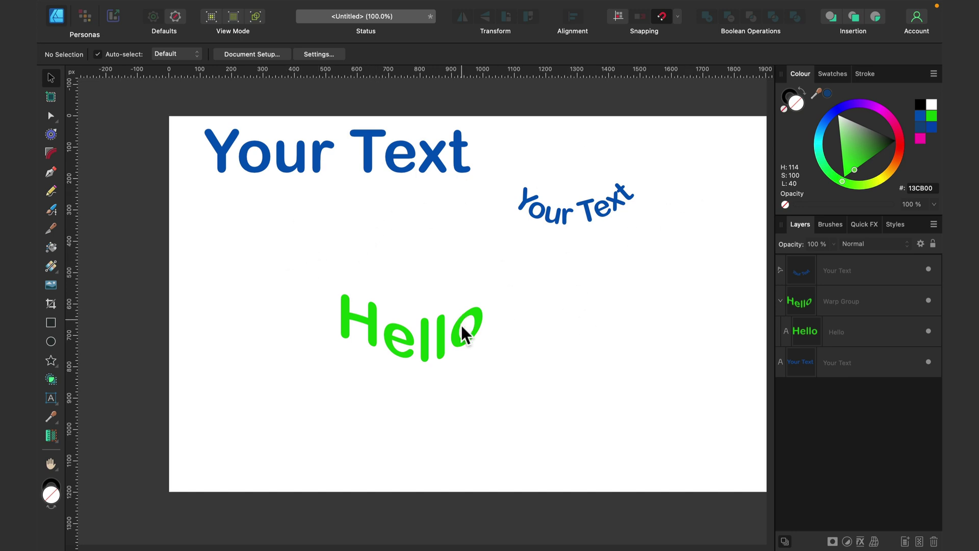
pyautogui.moveTo(464, 334); pyautogui.dragTo(405, 246)
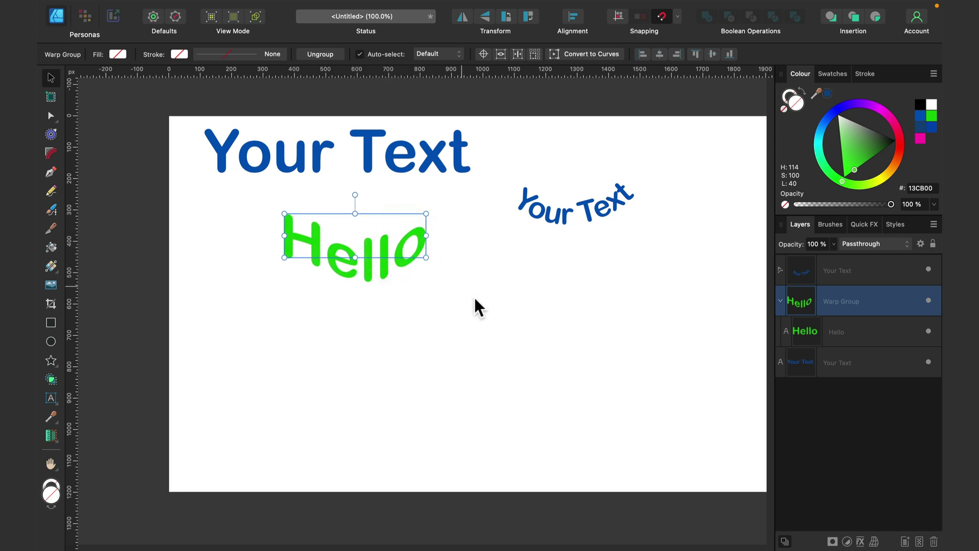